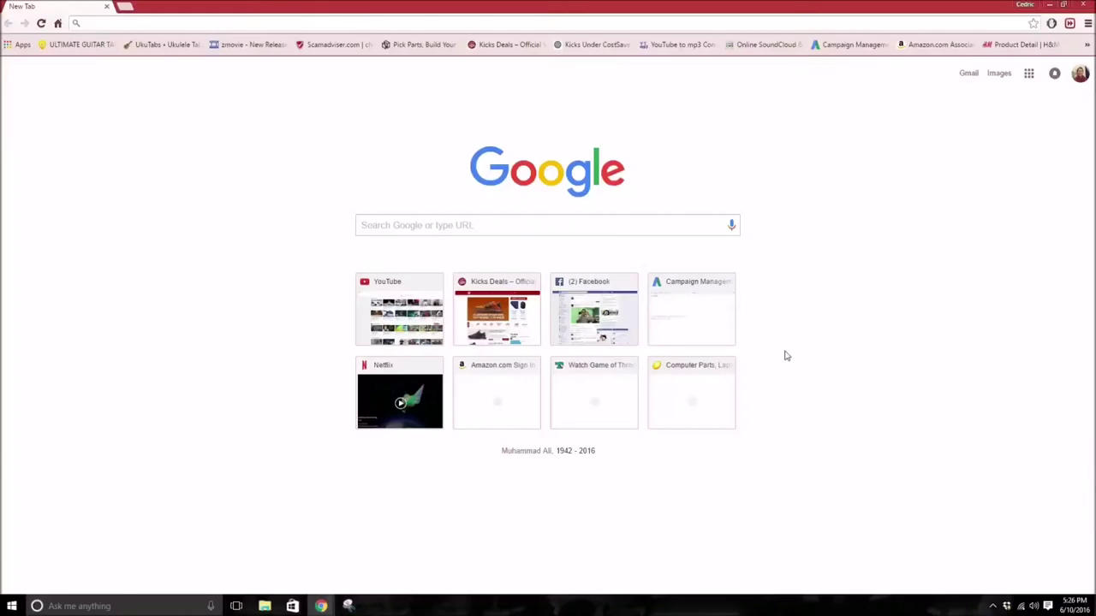
Go to vans.com, open Customs' Start Designing Shoes page, and scroll to the style grid
click(237, 25)
text(vans)
key(Return)
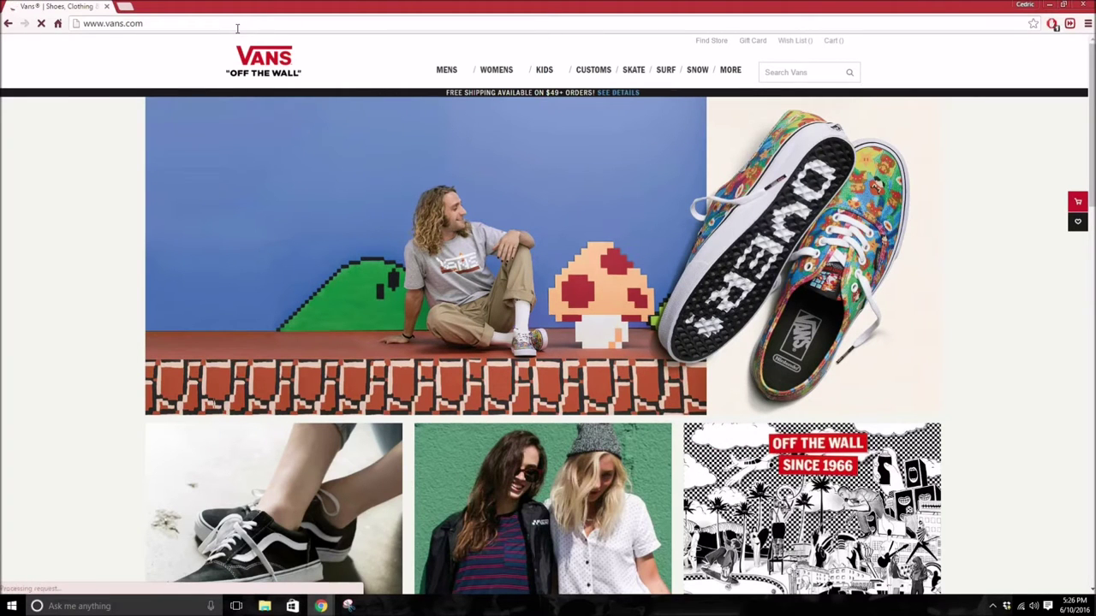
click(602, 74)
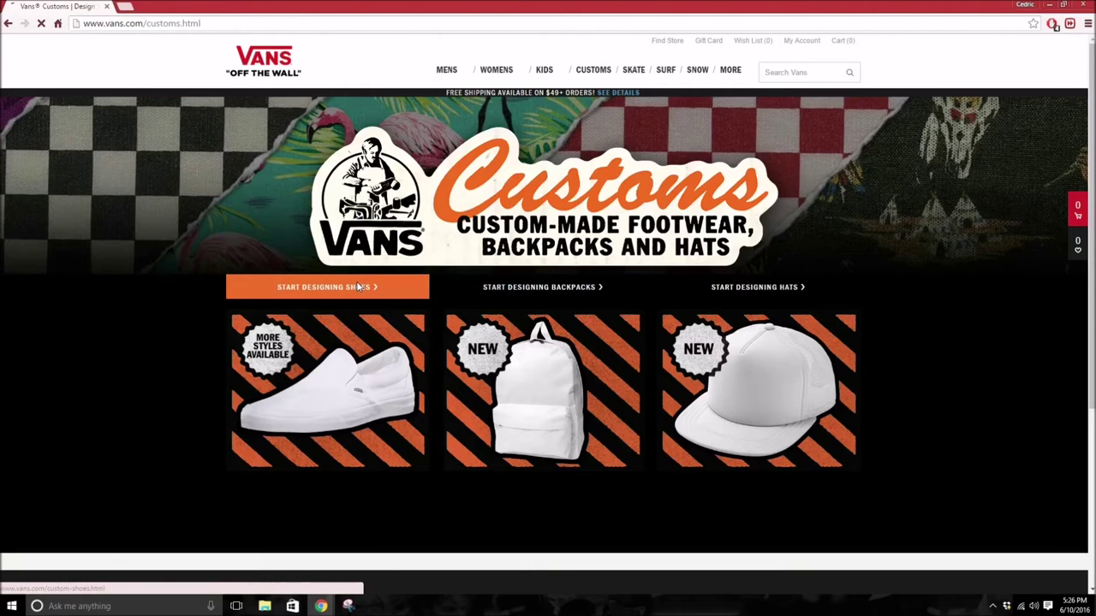
click(359, 287)
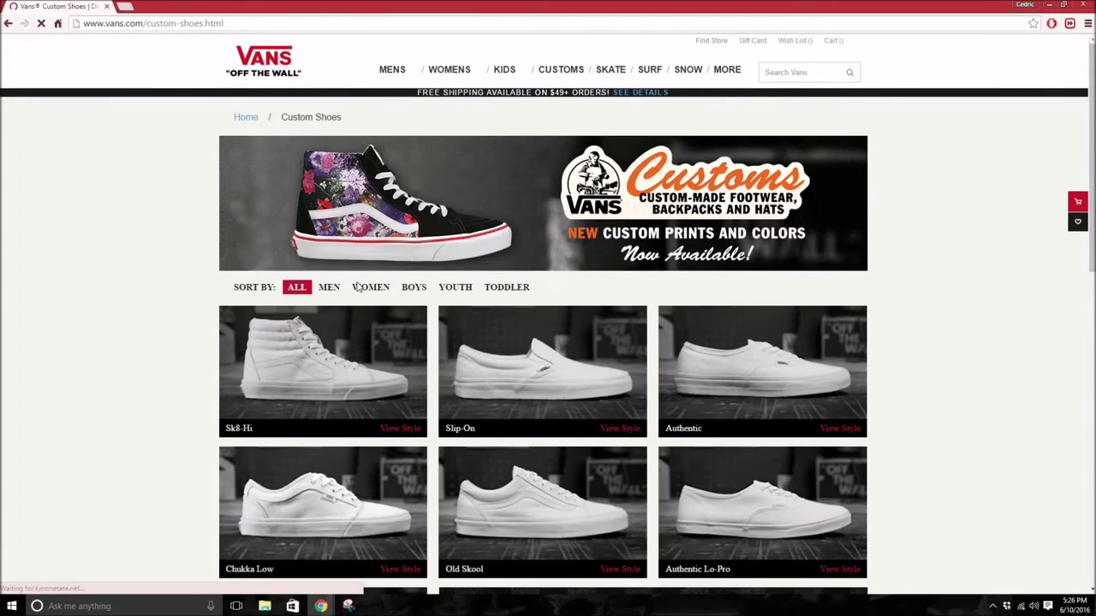
scroll(113, 183, down, 1)
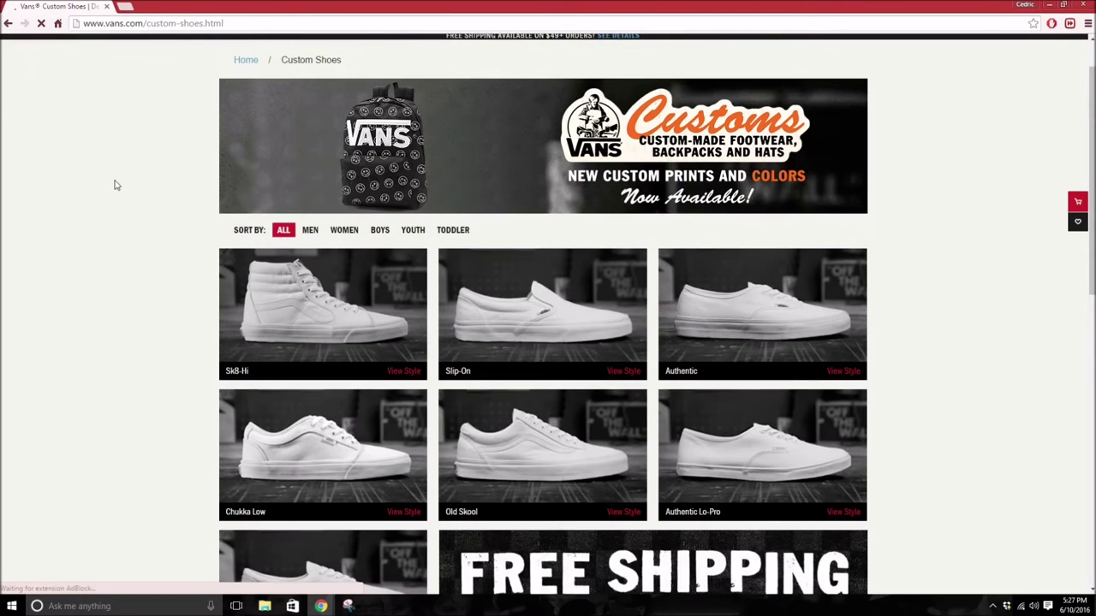
scroll(144, 233, down, 1)
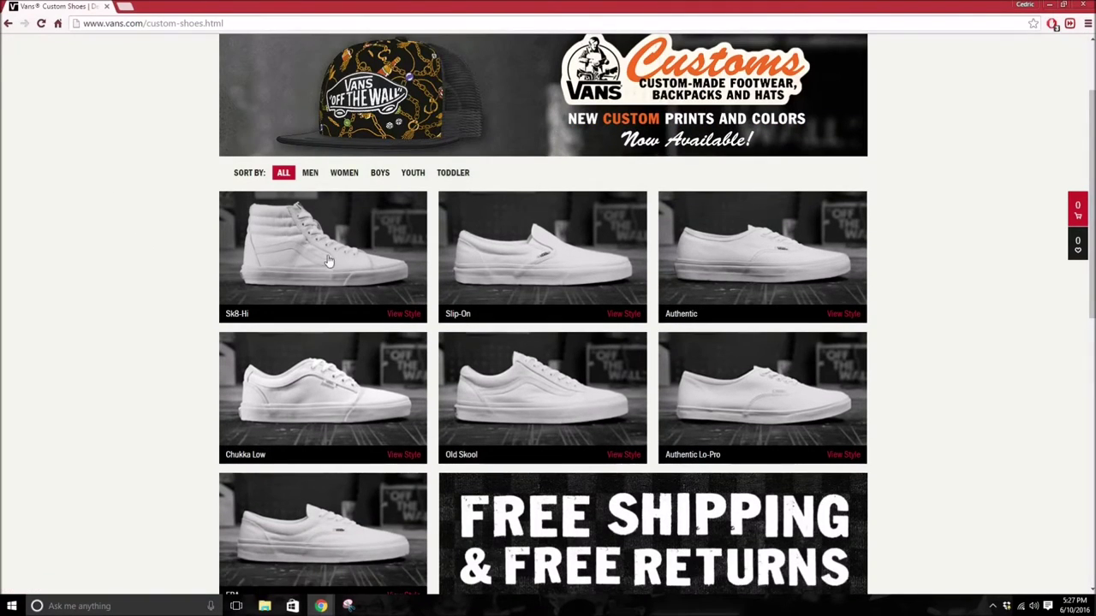
Open the men's Sk8-Hi customizer and, after previewing other prints, give the quarter the Flamingos pattern
click(341, 265)
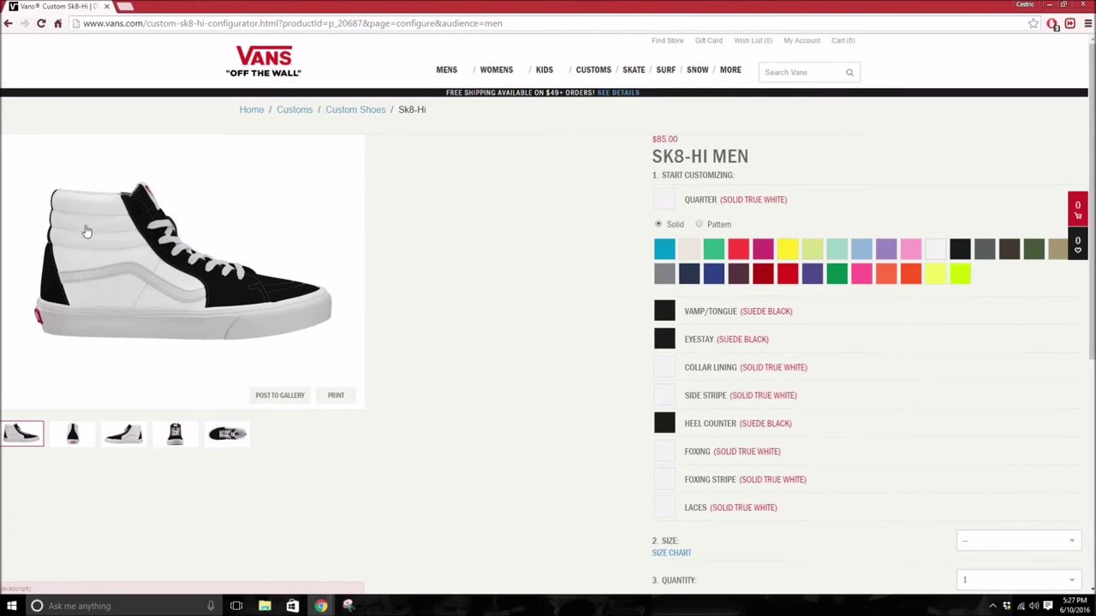
click(689, 256)
click(699, 223)
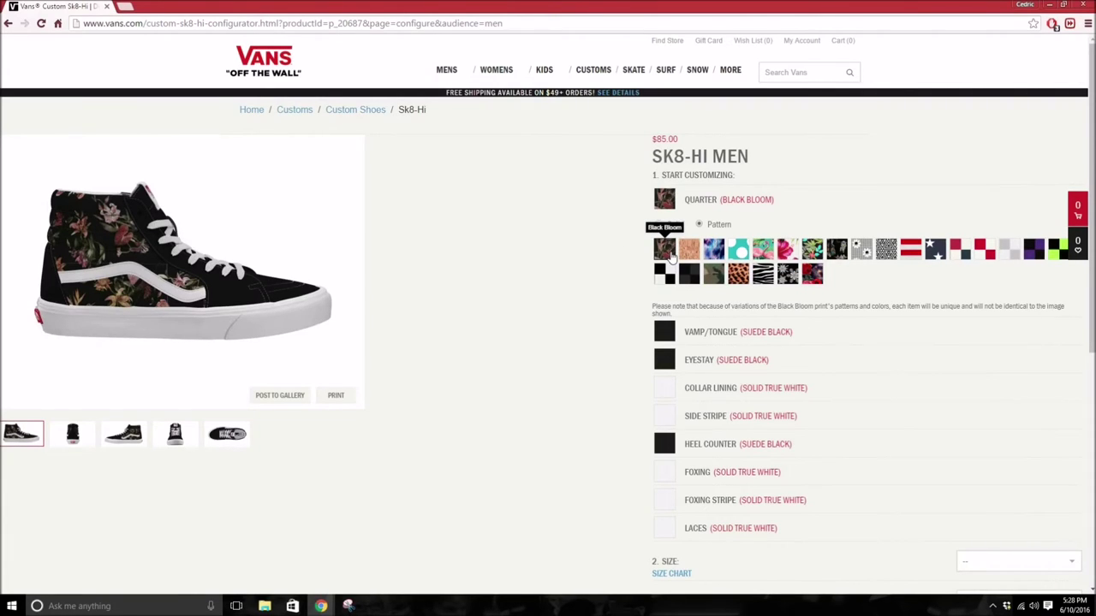
click(688, 252)
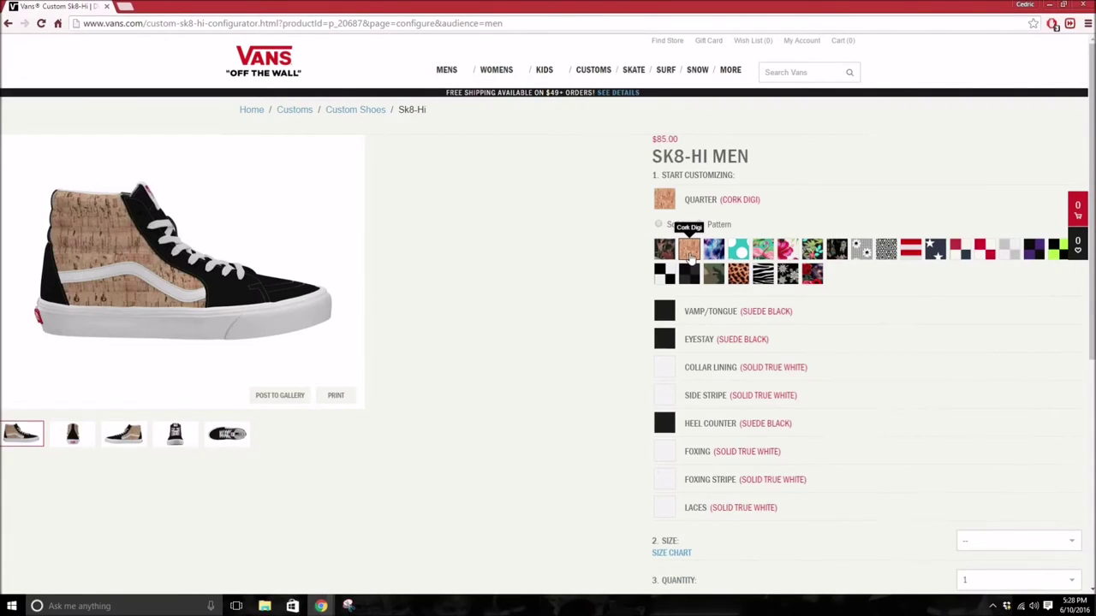
click(714, 252)
click(730, 254)
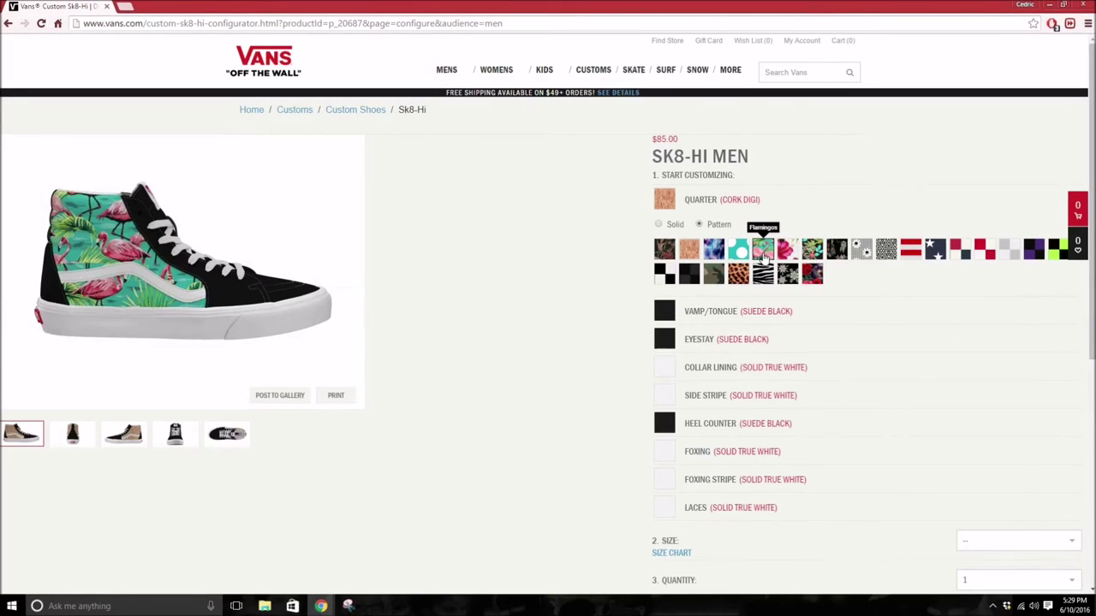
click(763, 255)
Check the back view, return to the side view, and select the vamp/tongue
click(81, 441)
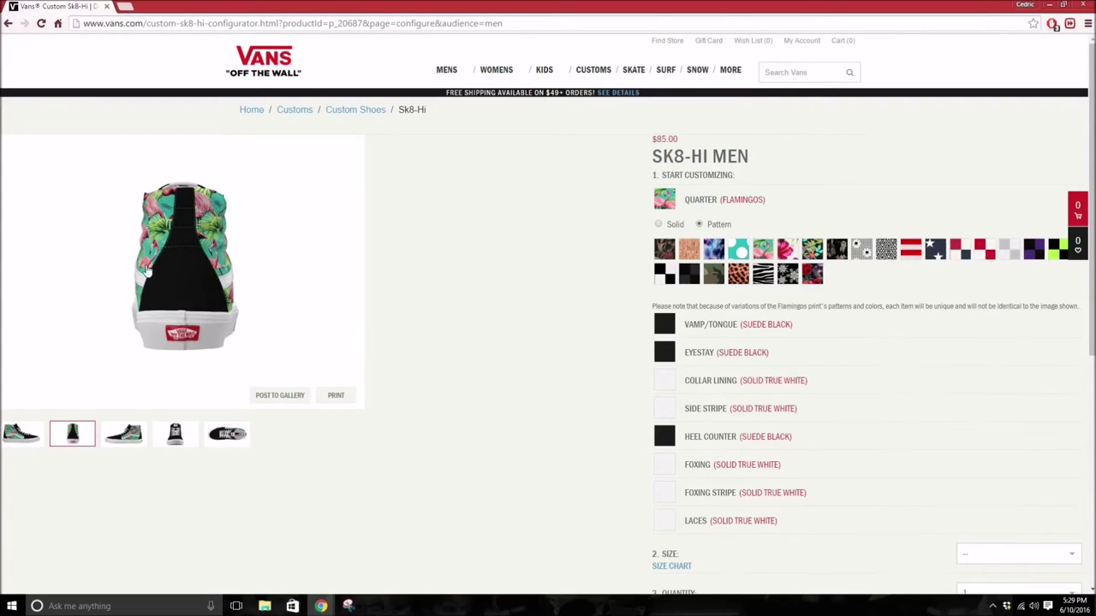
click(37, 431)
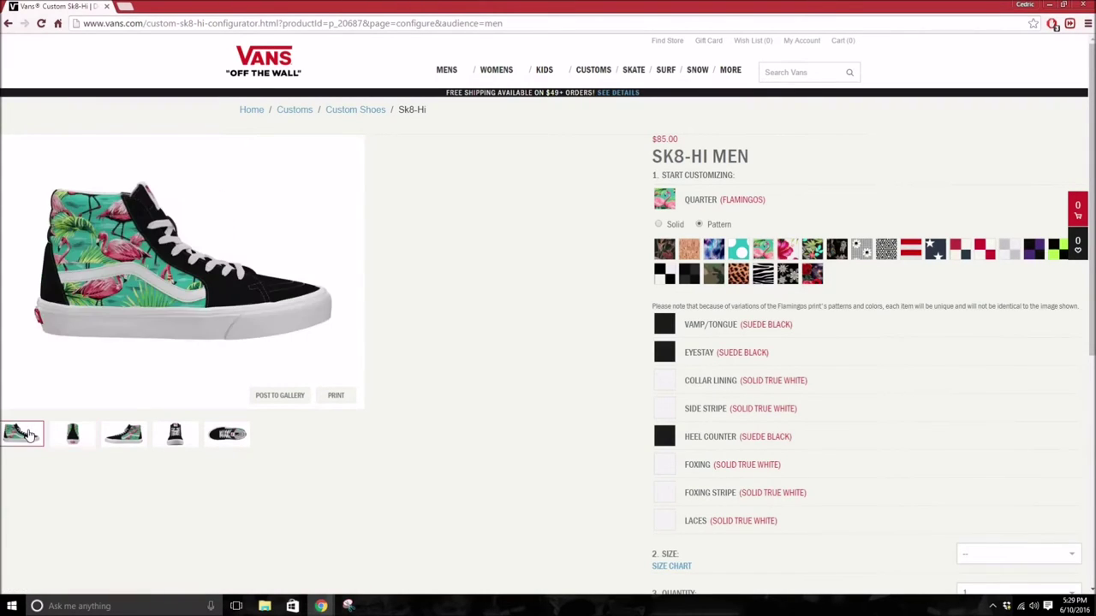
click(283, 297)
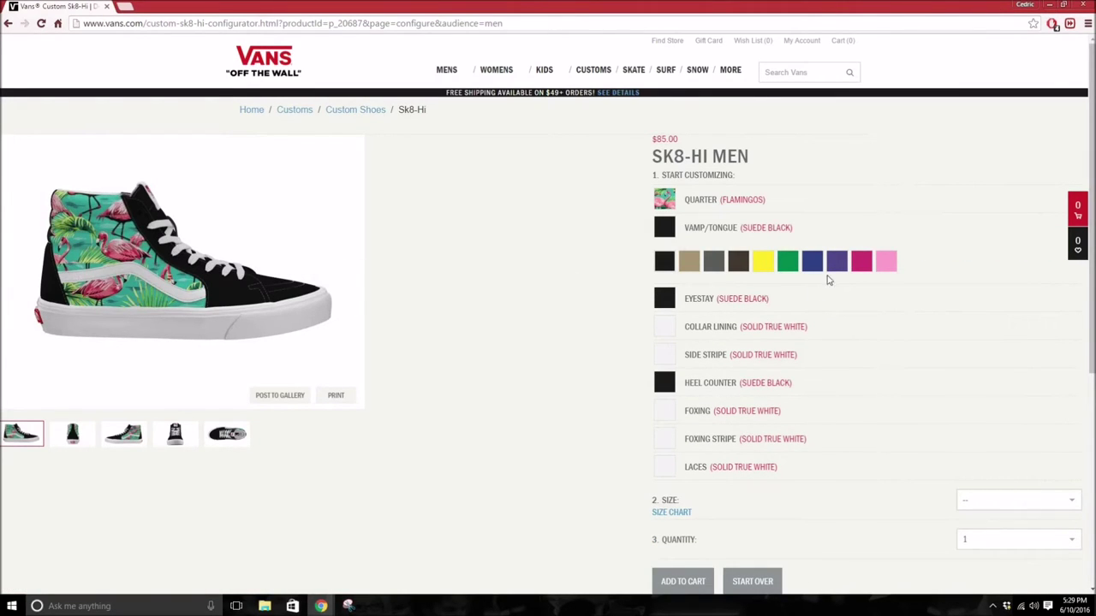
Make the vamp/tongue Suede Prism Pink and select the eyestay, checking back, front and top views
click(891, 262)
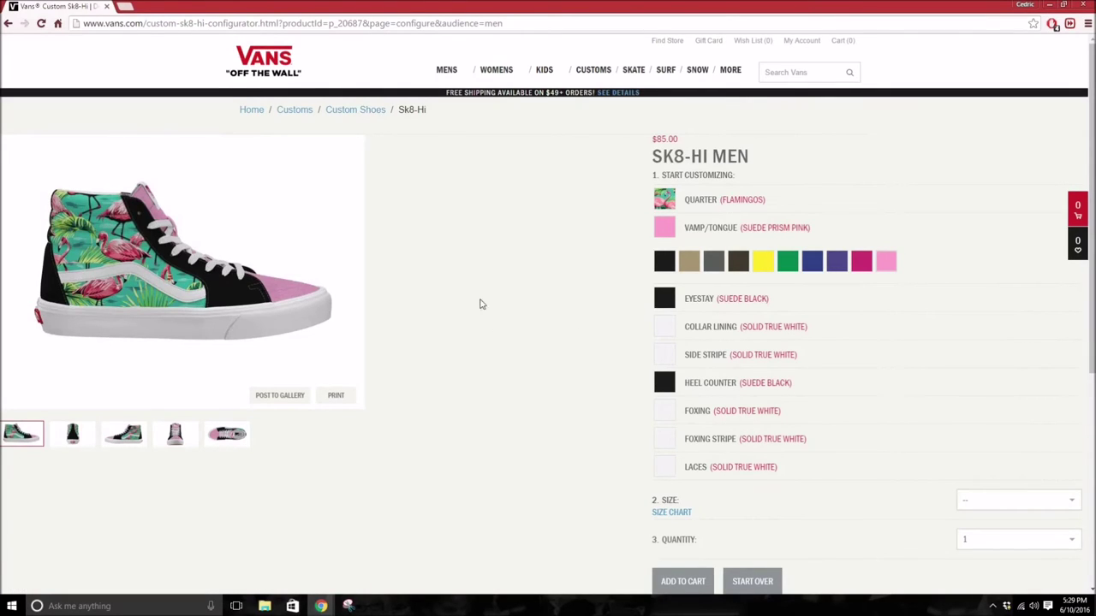
click(227, 274)
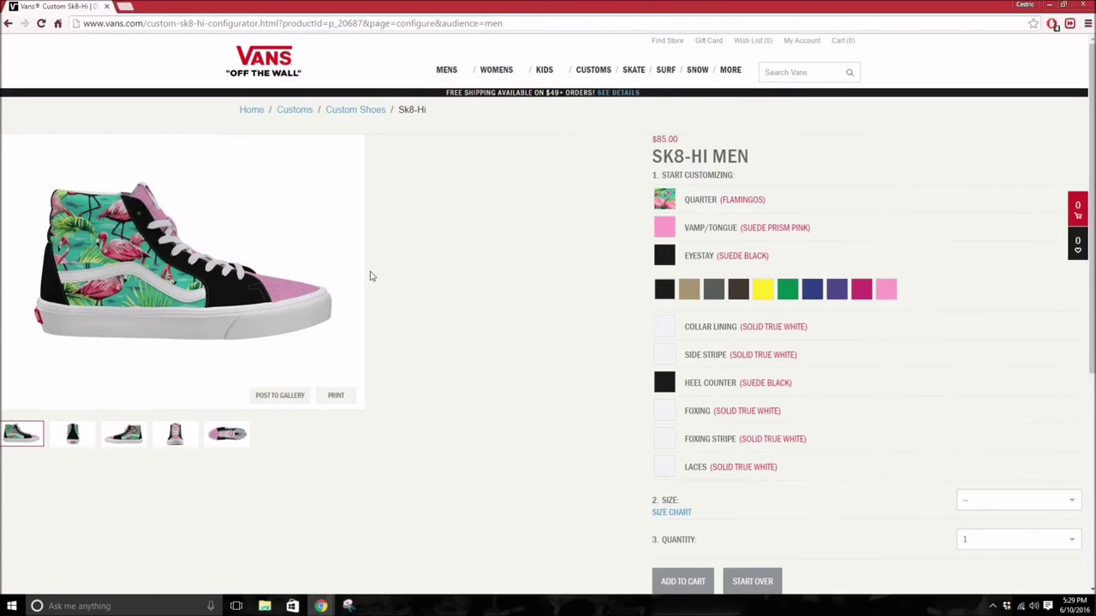
click(71, 441)
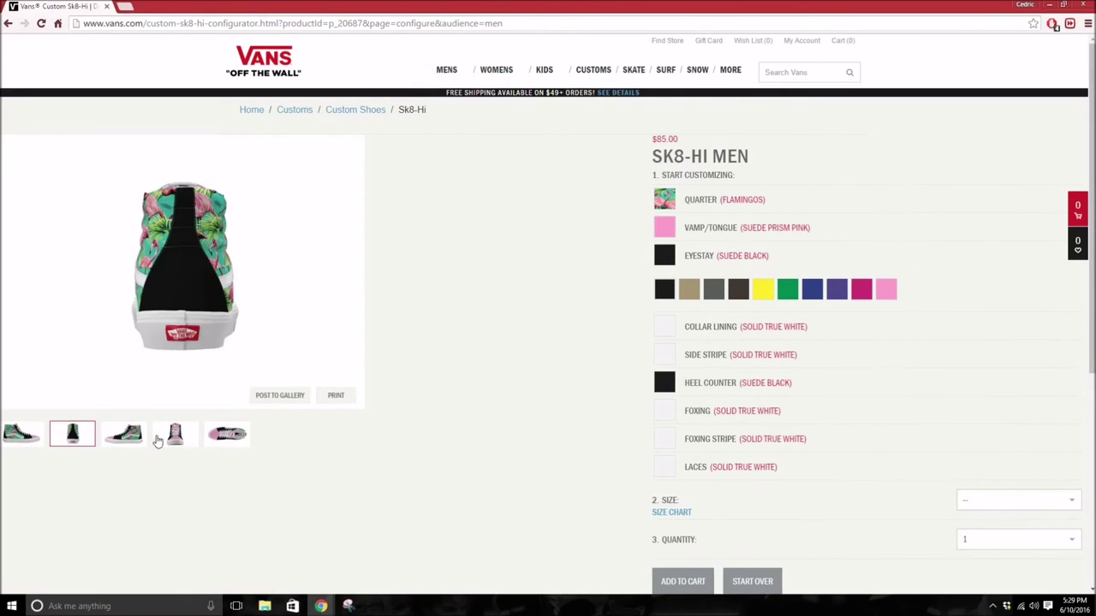
click(185, 441)
click(231, 436)
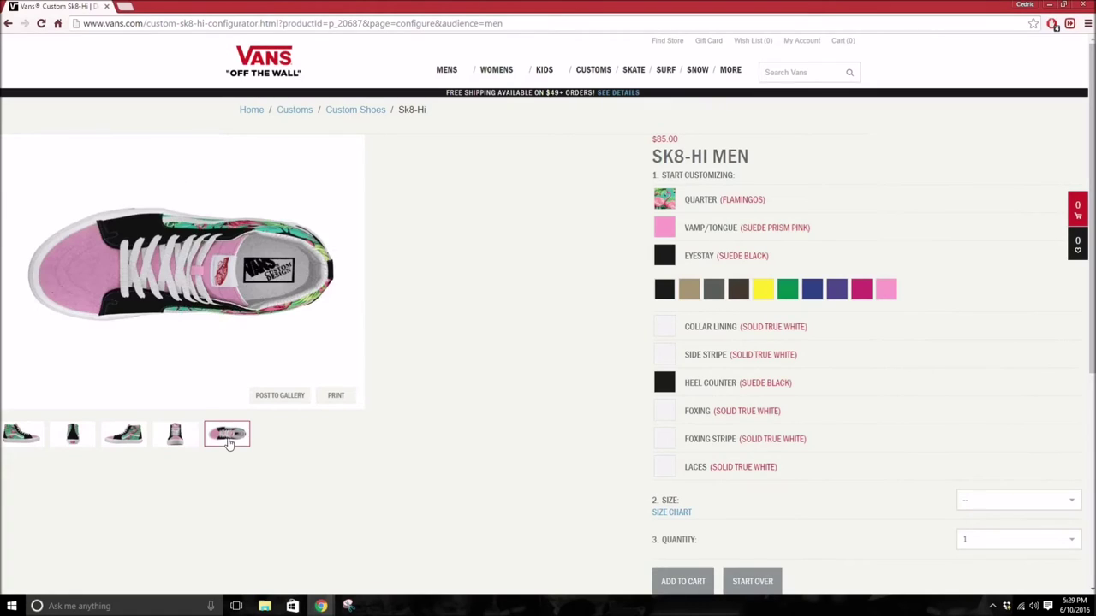
click(17, 440)
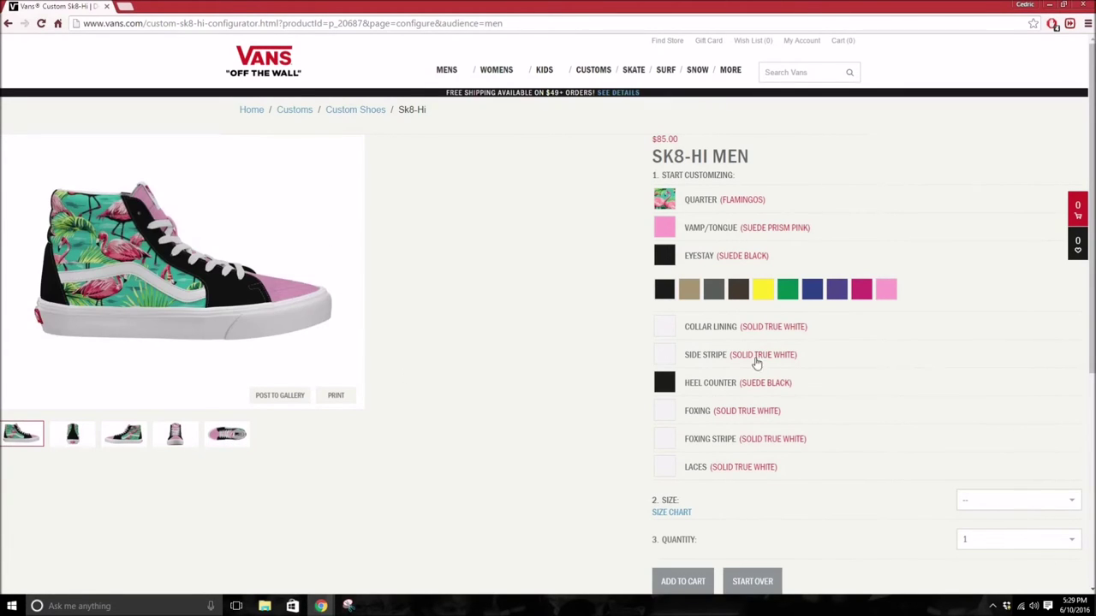
Make the eyestay Suede Prism Pink and check the back and opposite side
click(886, 290)
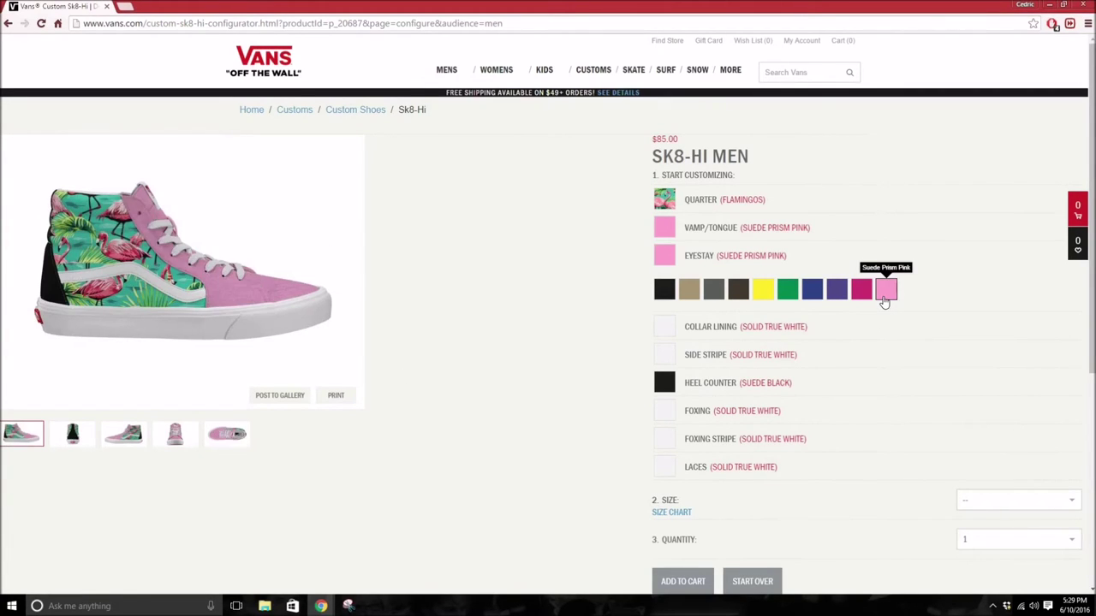
click(70, 439)
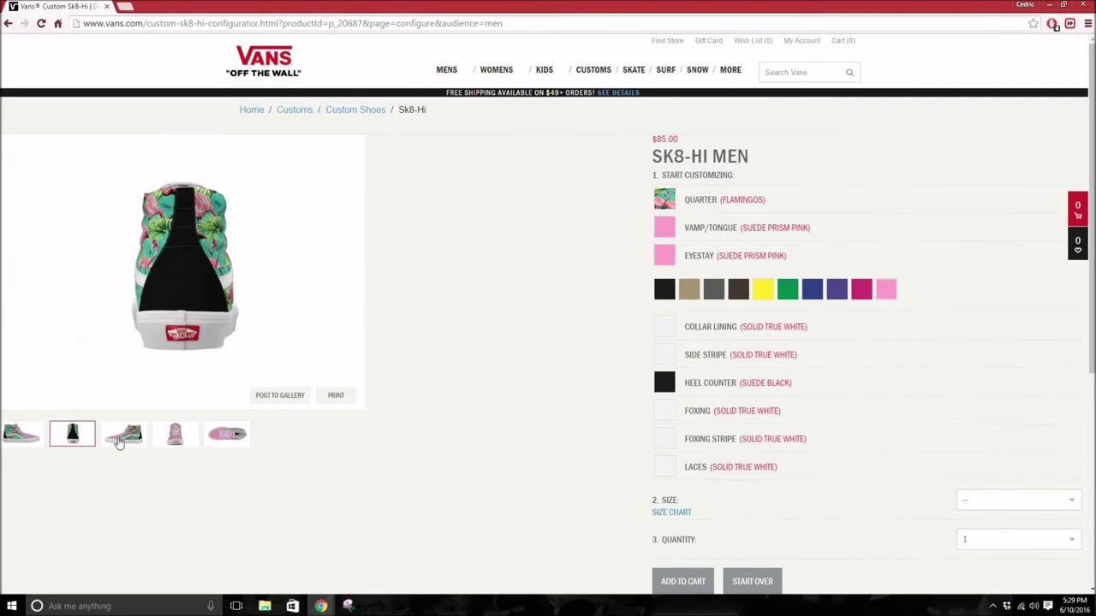
click(111, 441)
click(62, 435)
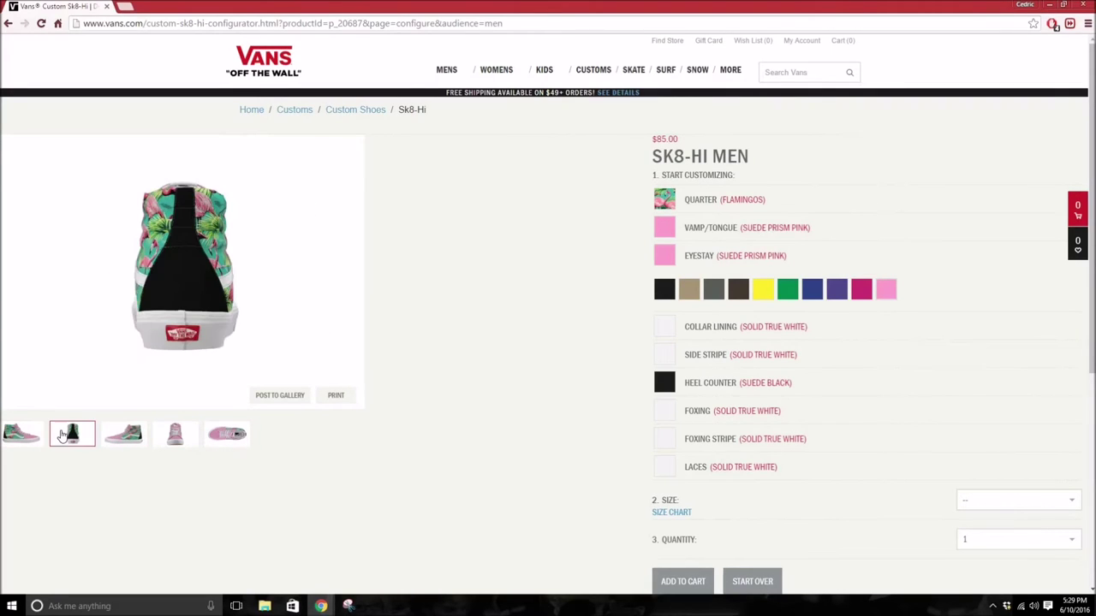
Preview a Suede Prism Pink heel counter across all views, then revert it to Suede Black and select the foxing
click(190, 294)
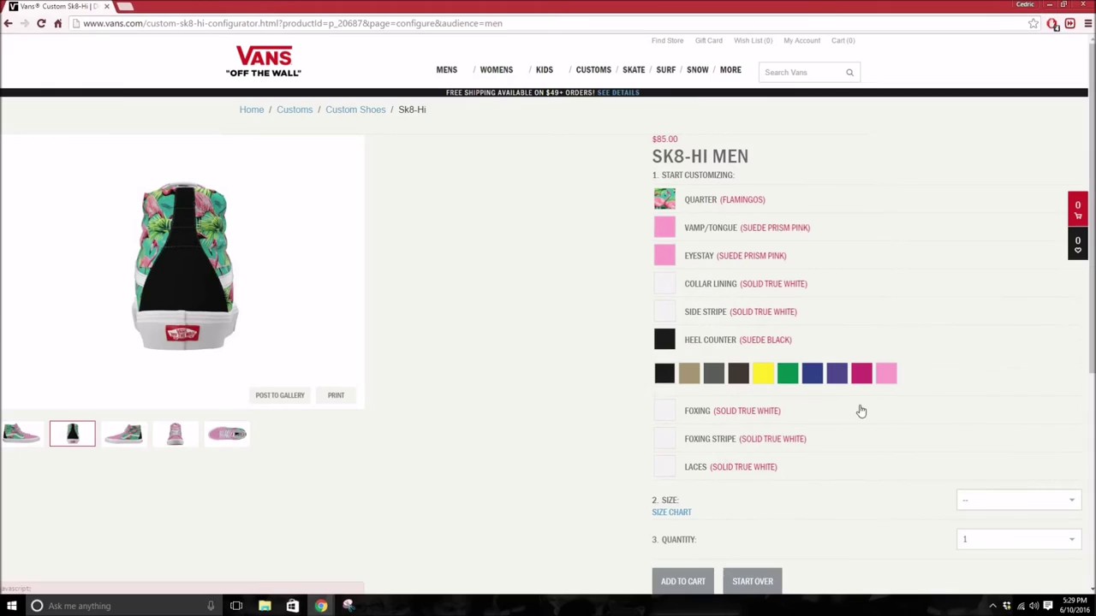
click(886, 378)
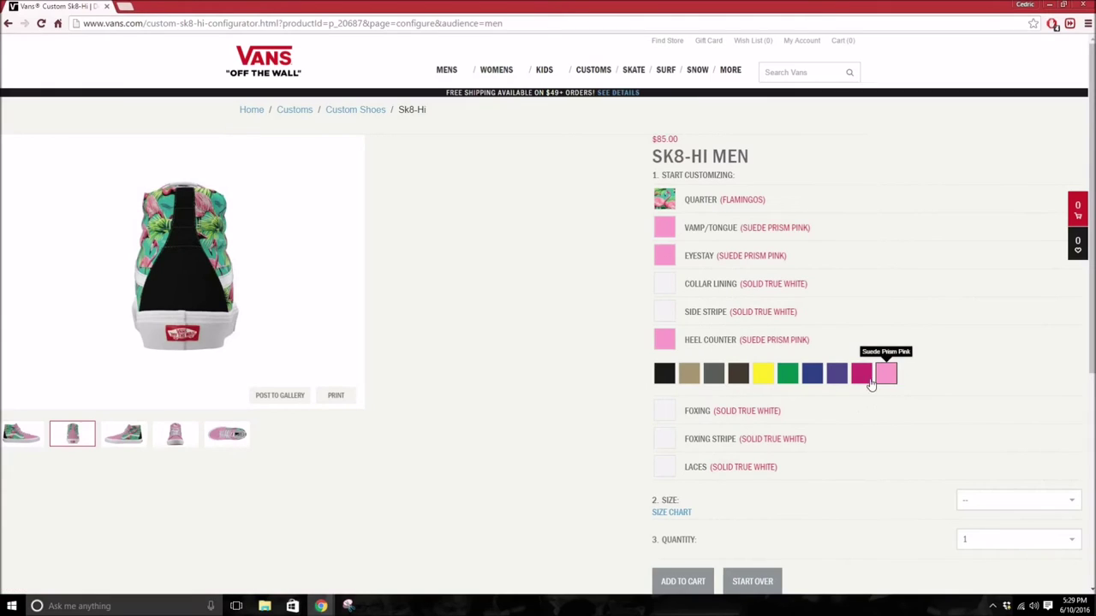
click(13, 443)
click(183, 443)
click(230, 440)
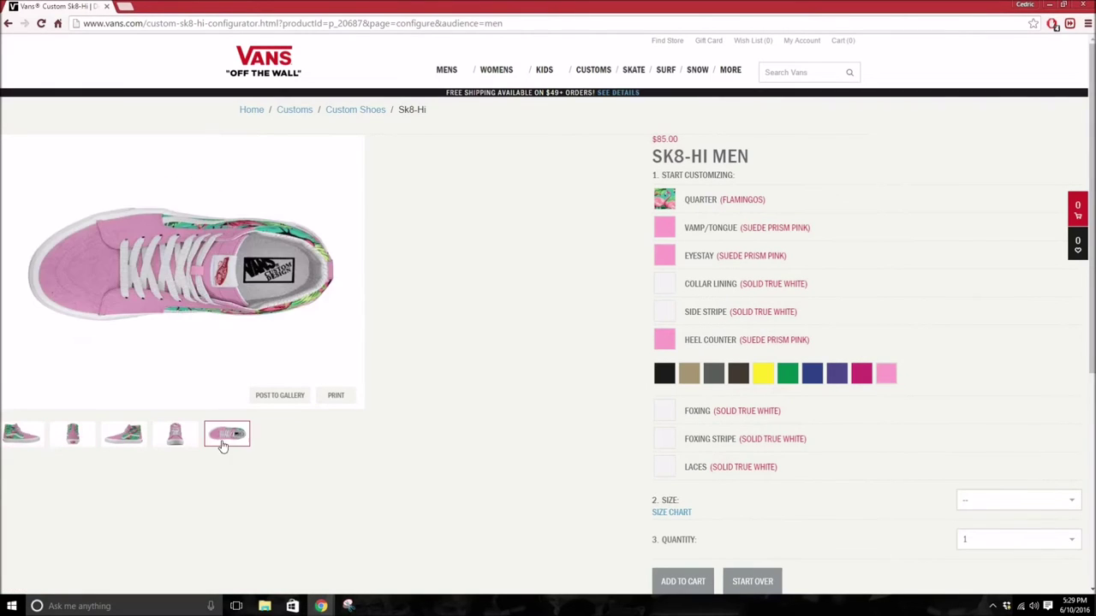
click(121, 438)
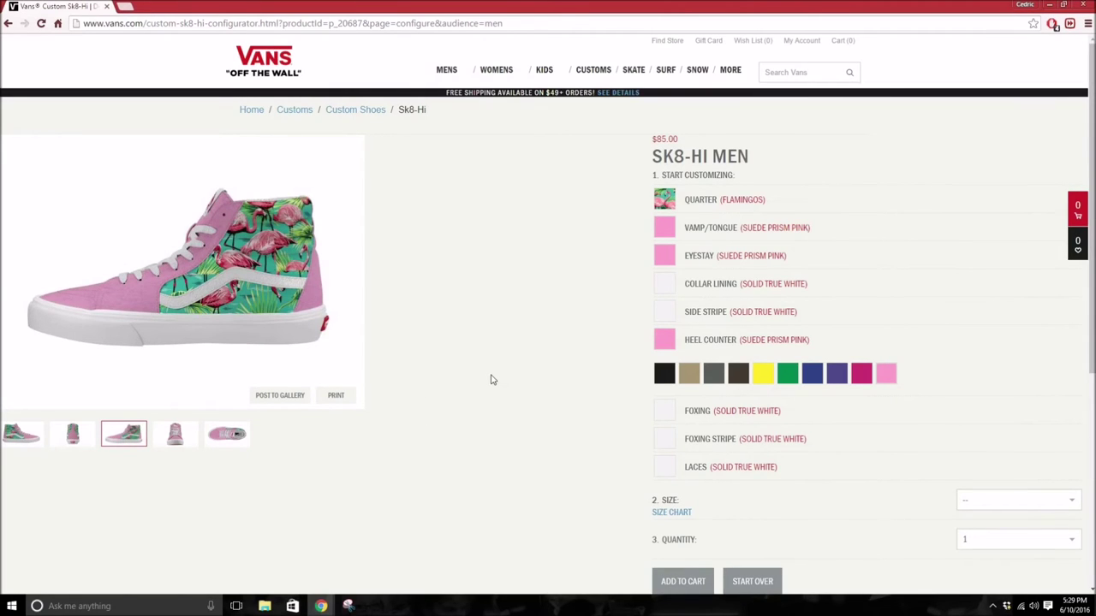
click(13, 441)
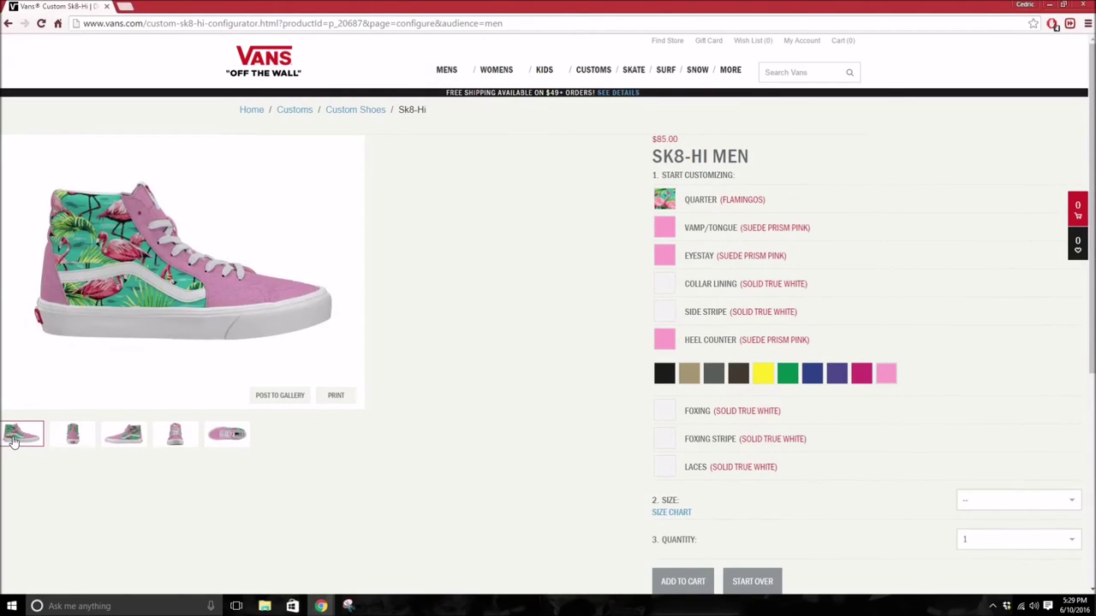
click(76, 438)
click(219, 325)
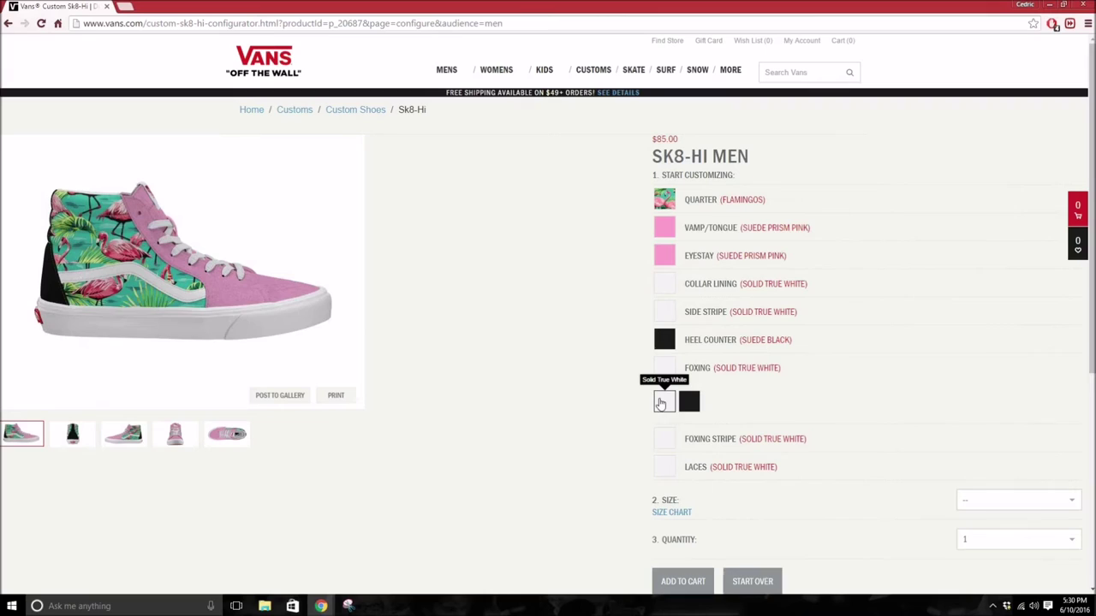
Keep the foxing Solid True White and, after trying Hawaiian Ocean and Beach Glass, make the stripe Solid Mint Leaf
click(692, 410)
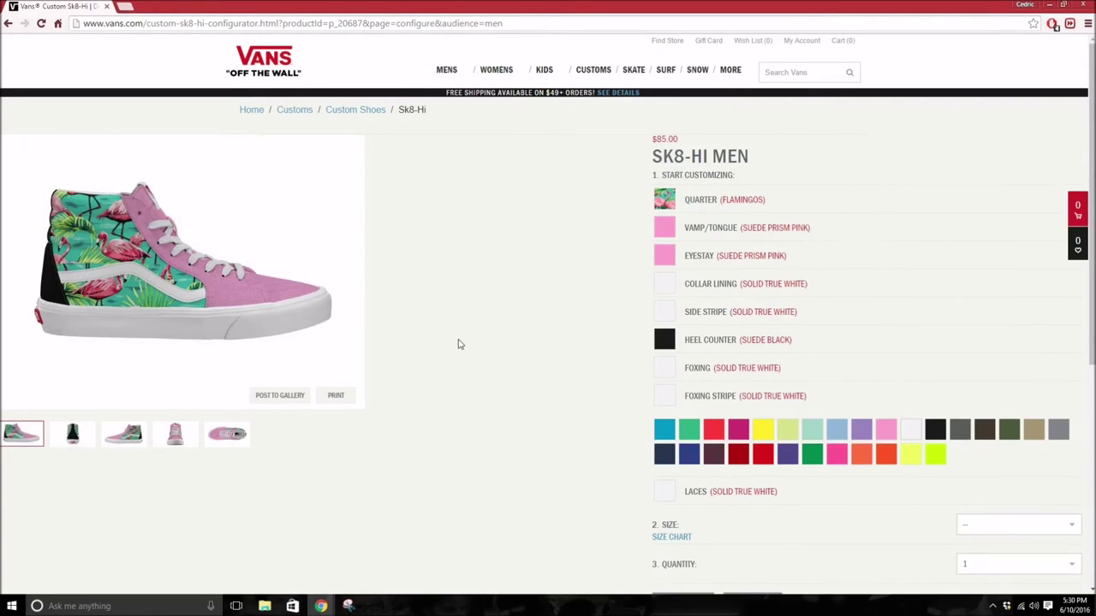
click(672, 437)
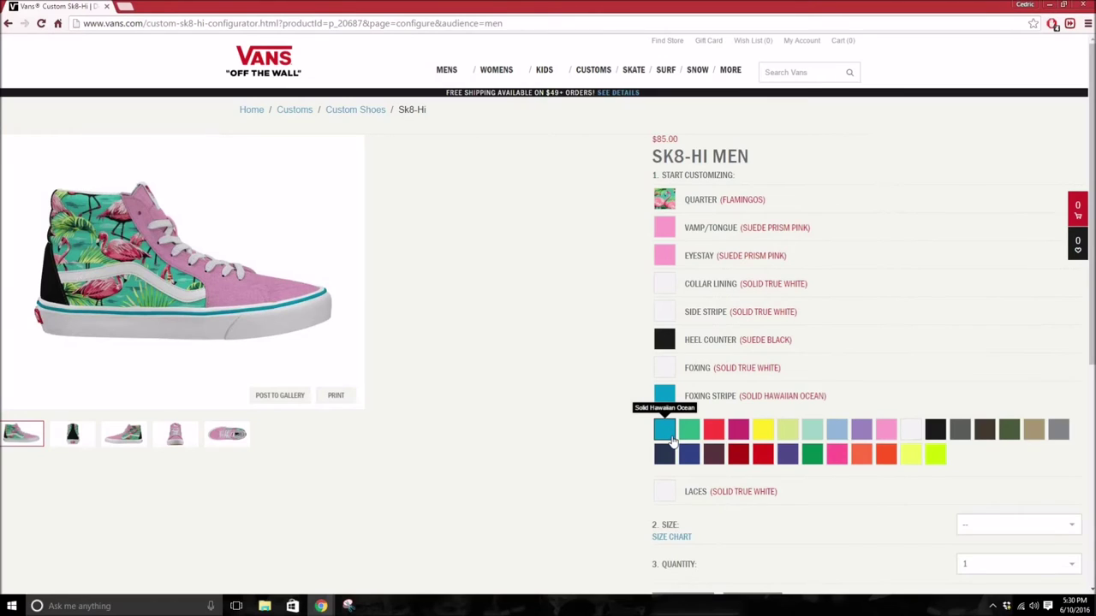
click(688, 432)
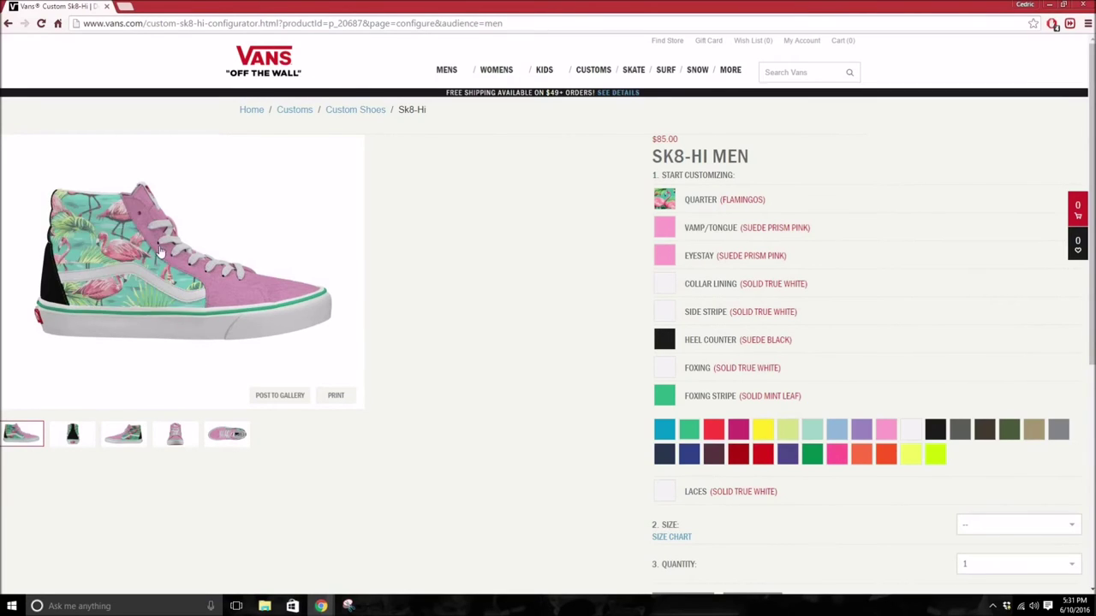
click(819, 437)
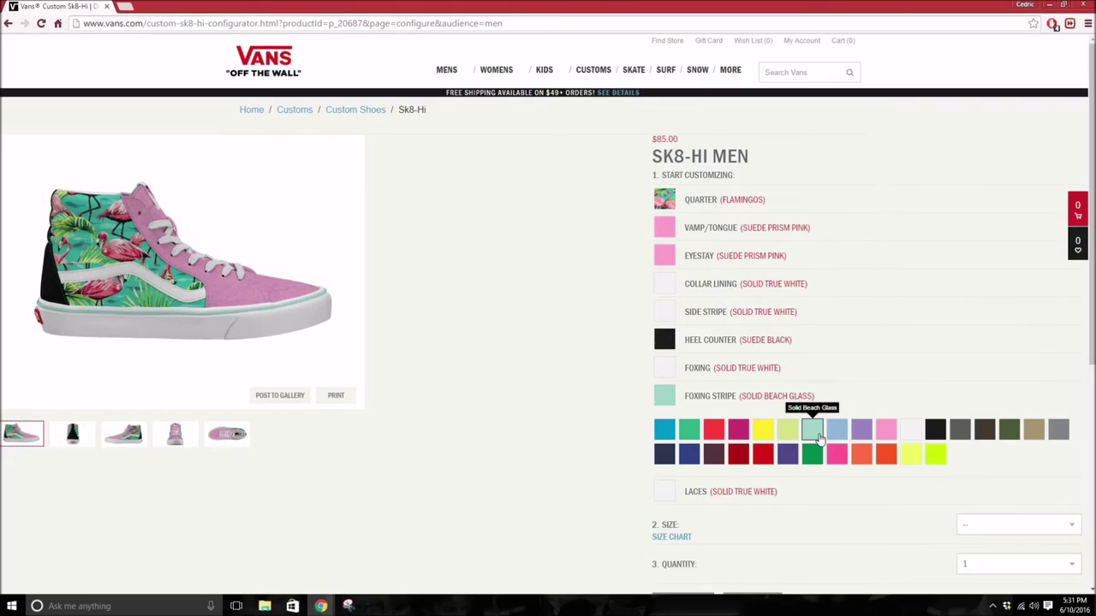
click(696, 435)
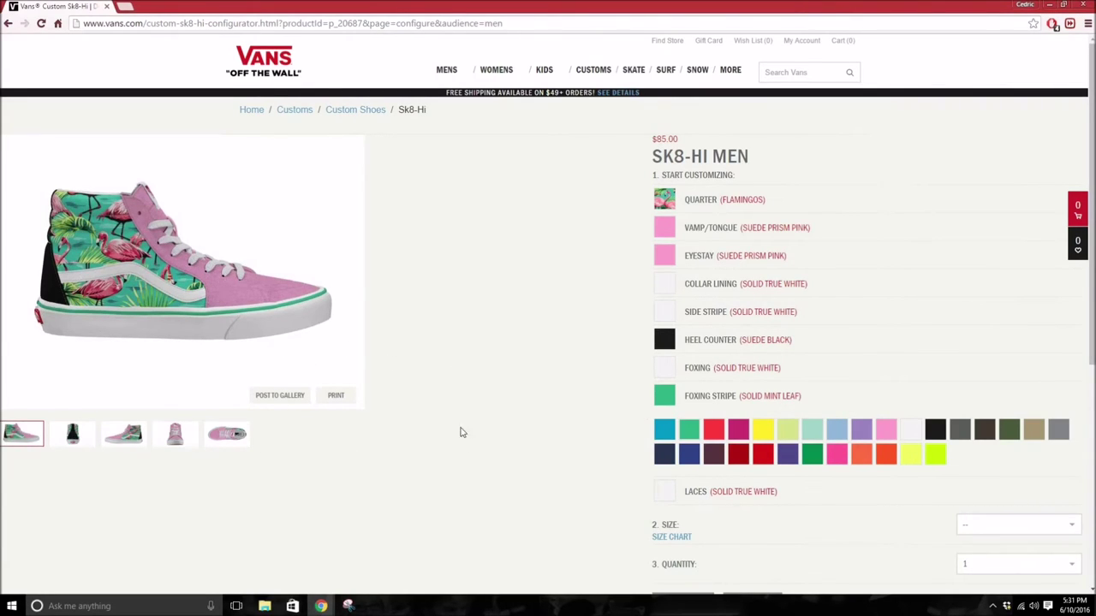
Try black, checkerboard, 3 Bright Stripes, red and purple laces, settling on Solid Cyber Yellow
click(695, 492)
scroll(540, 350, up, 3)
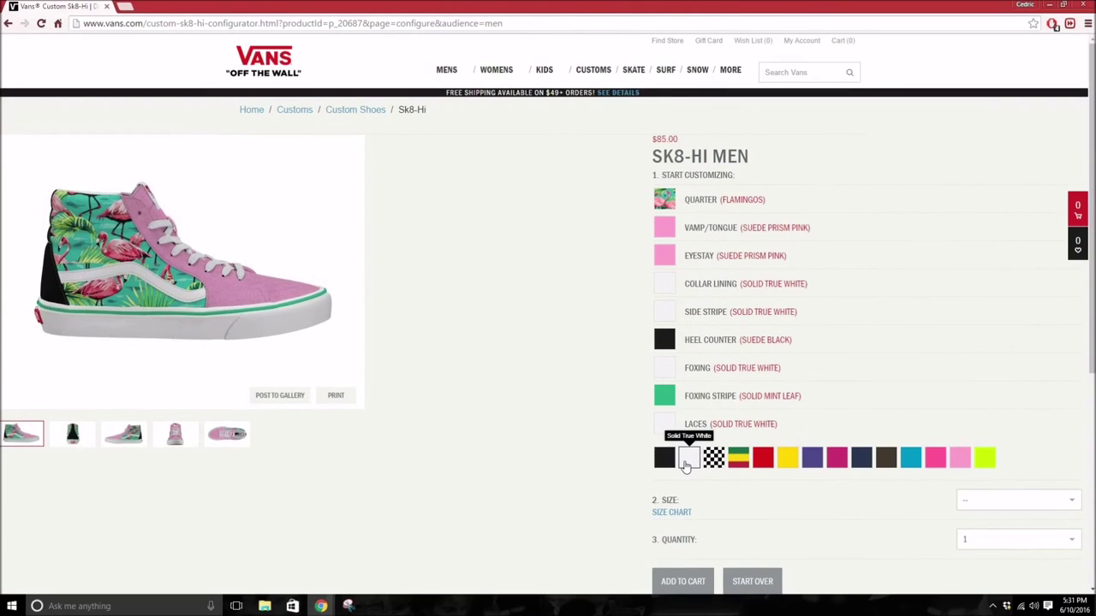
click(663, 458)
click(713, 460)
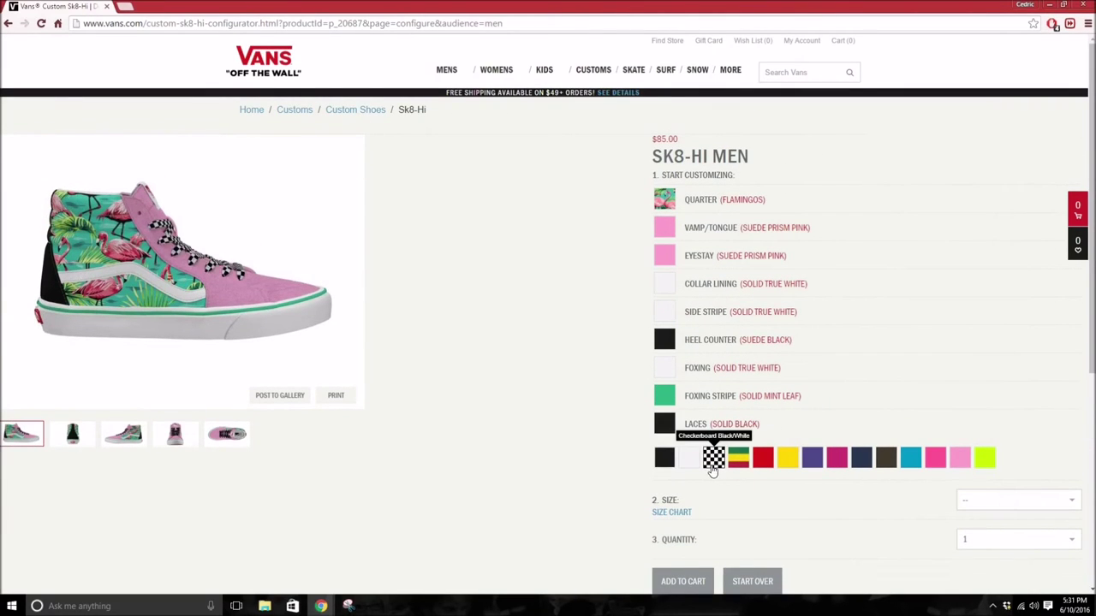
click(737, 460)
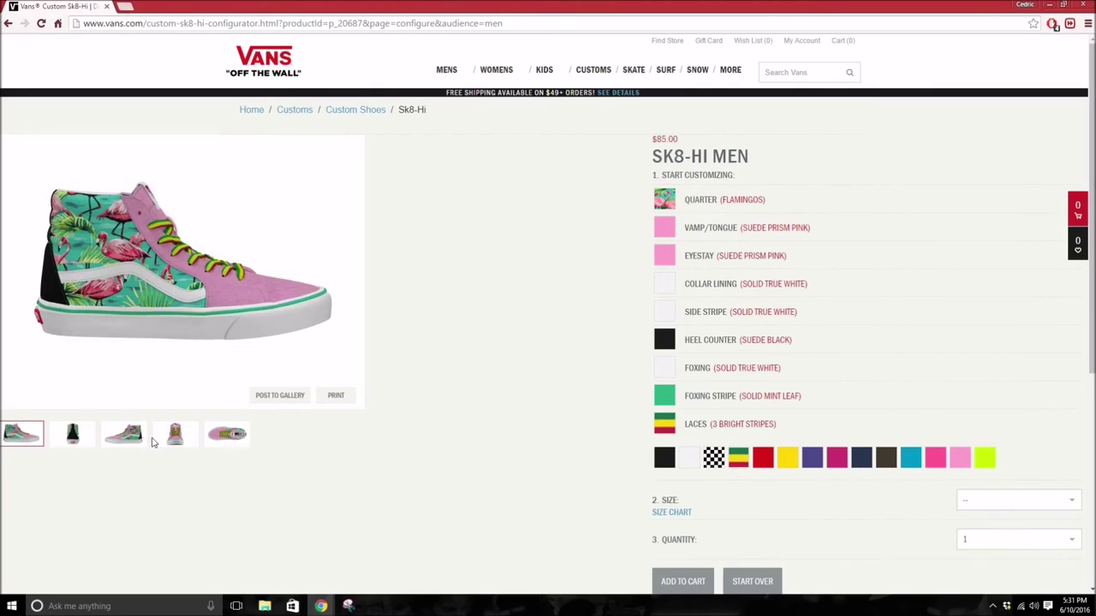
click(230, 439)
click(763, 460)
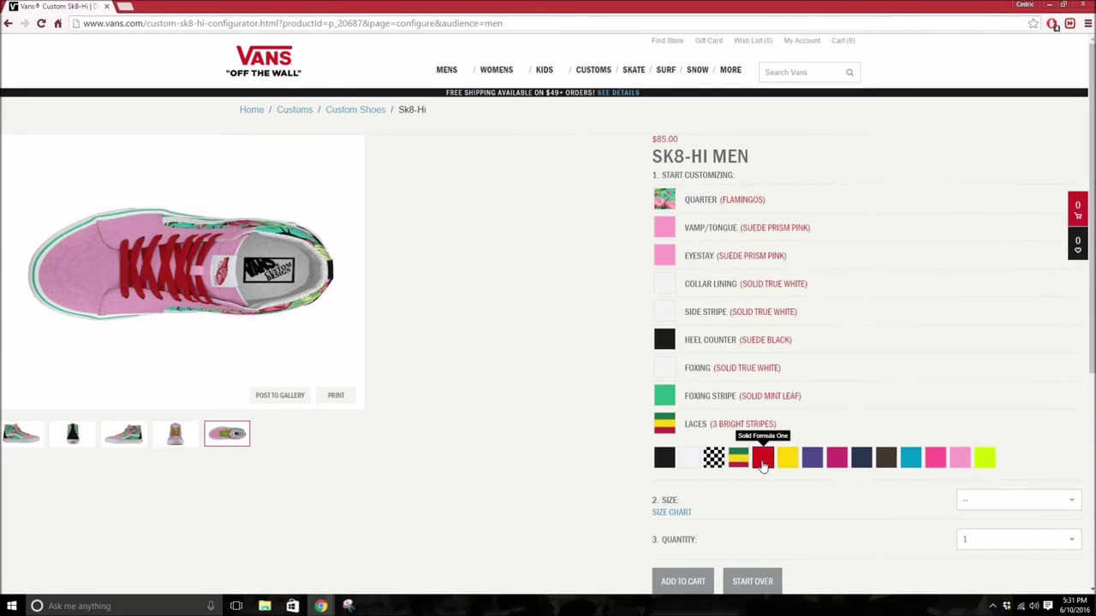
click(795, 468)
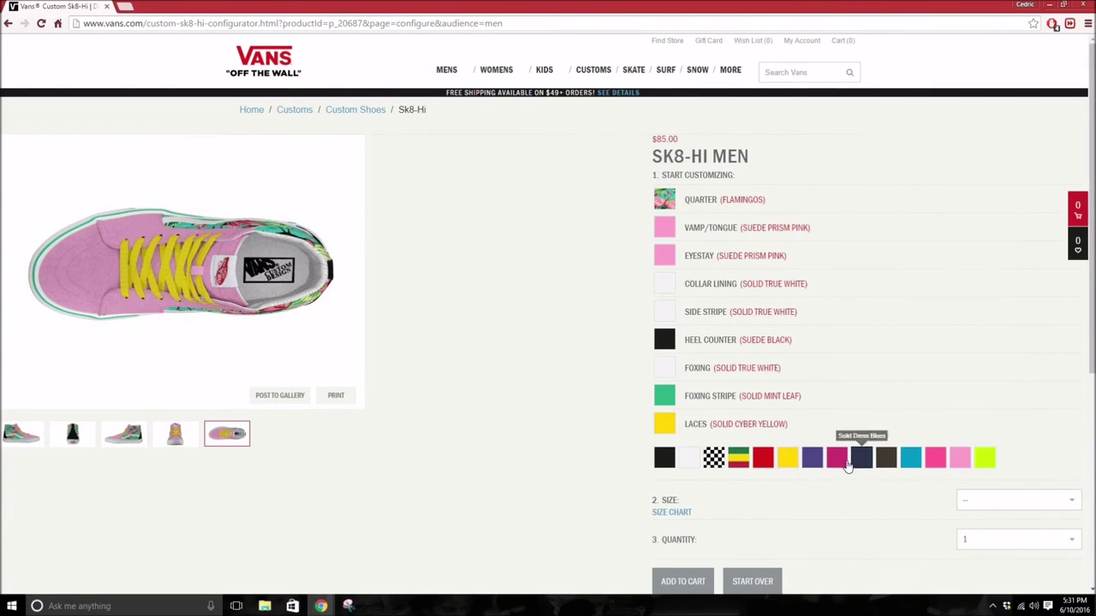
click(837, 459)
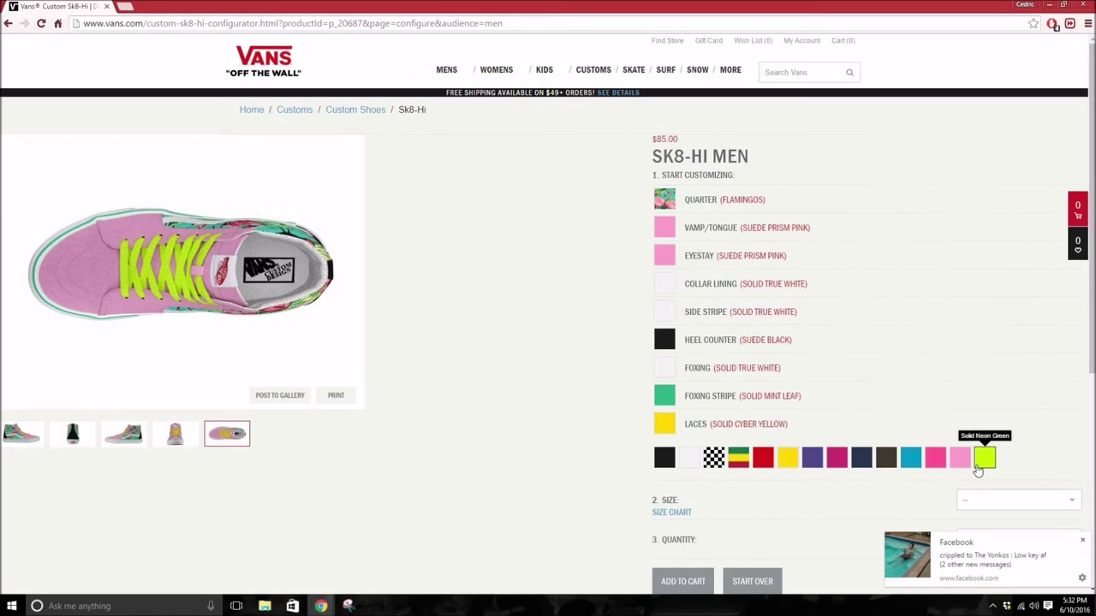
Return the laces to Solid True White and preview a solid black side stripe
click(690, 458)
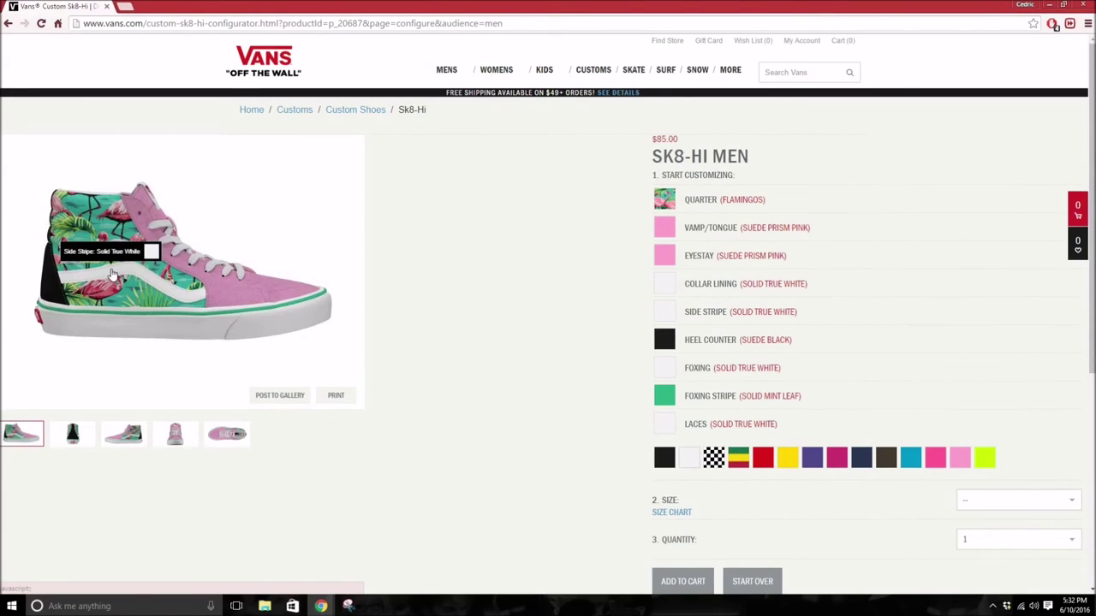
click(111, 274)
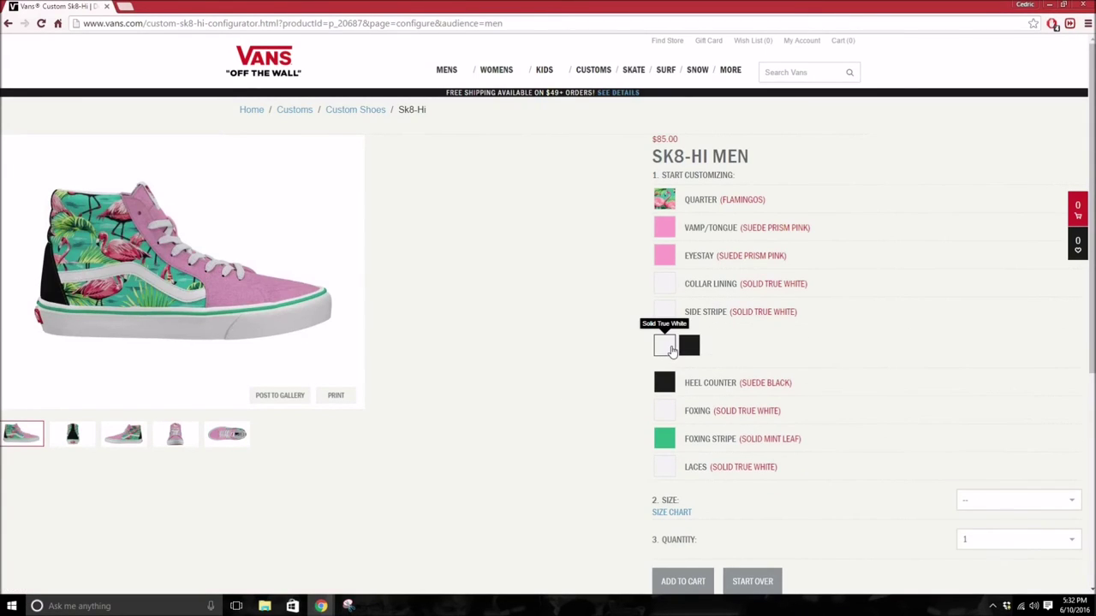
click(690, 348)
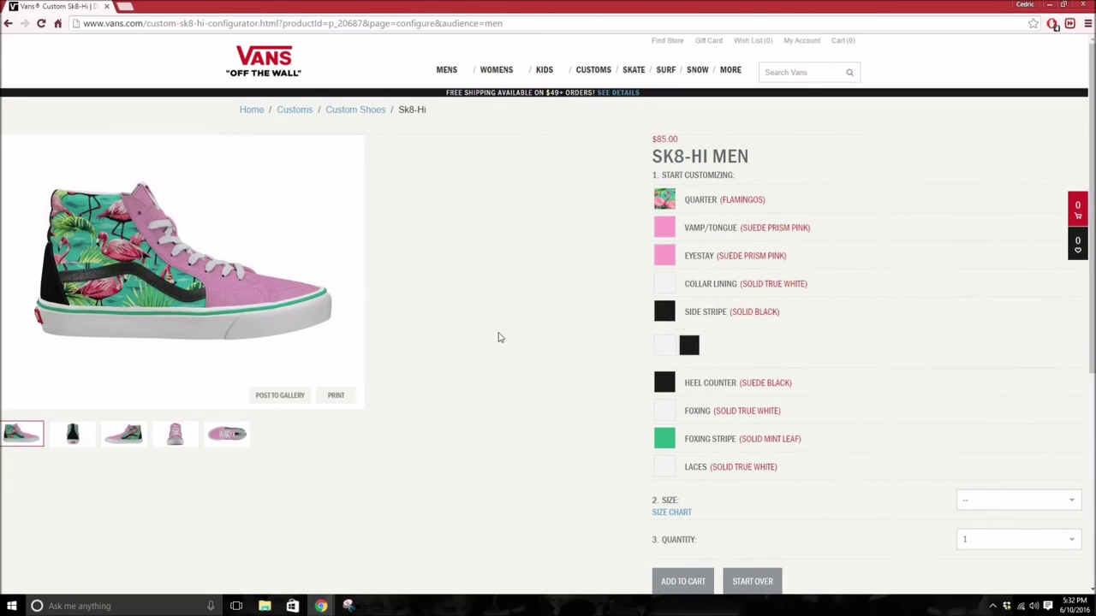
click(241, 444)
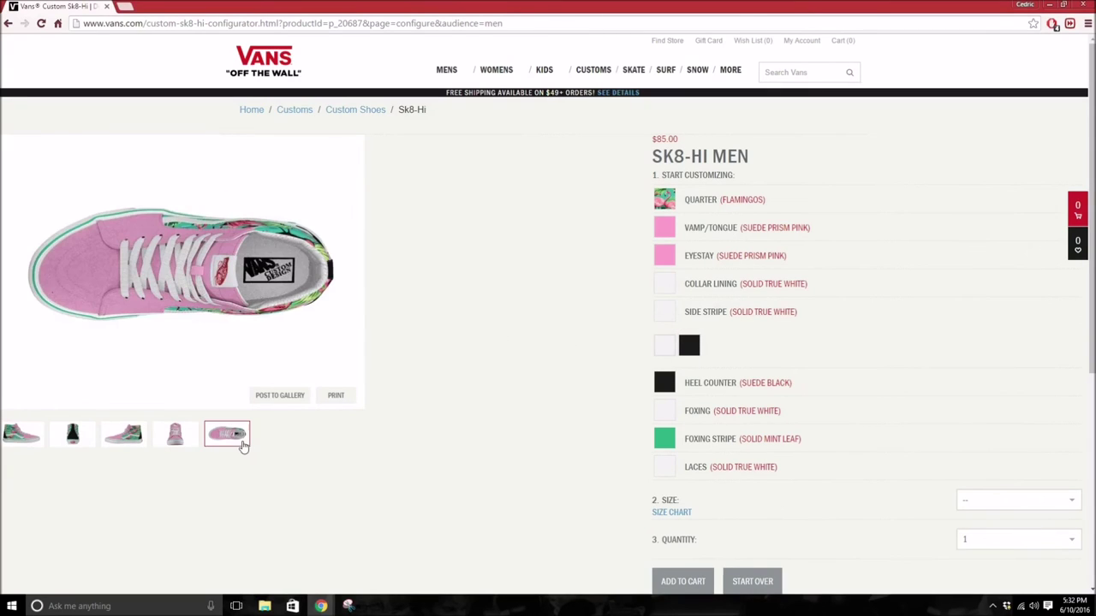
Keep the collar lining white after checking the views, then open the shoe Size list
click(329, 261)
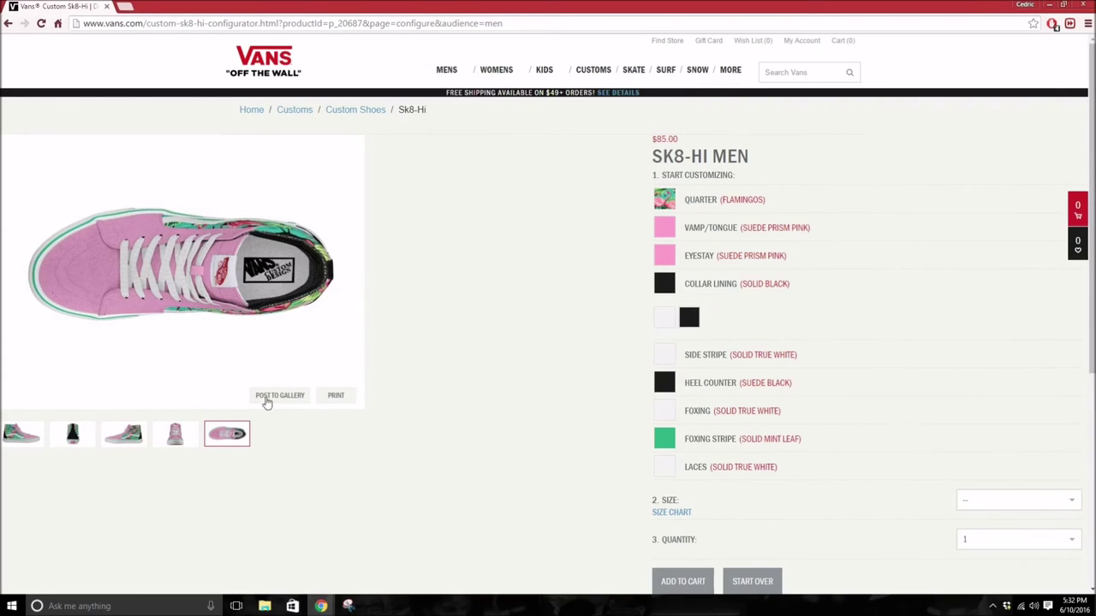
click(182, 443)
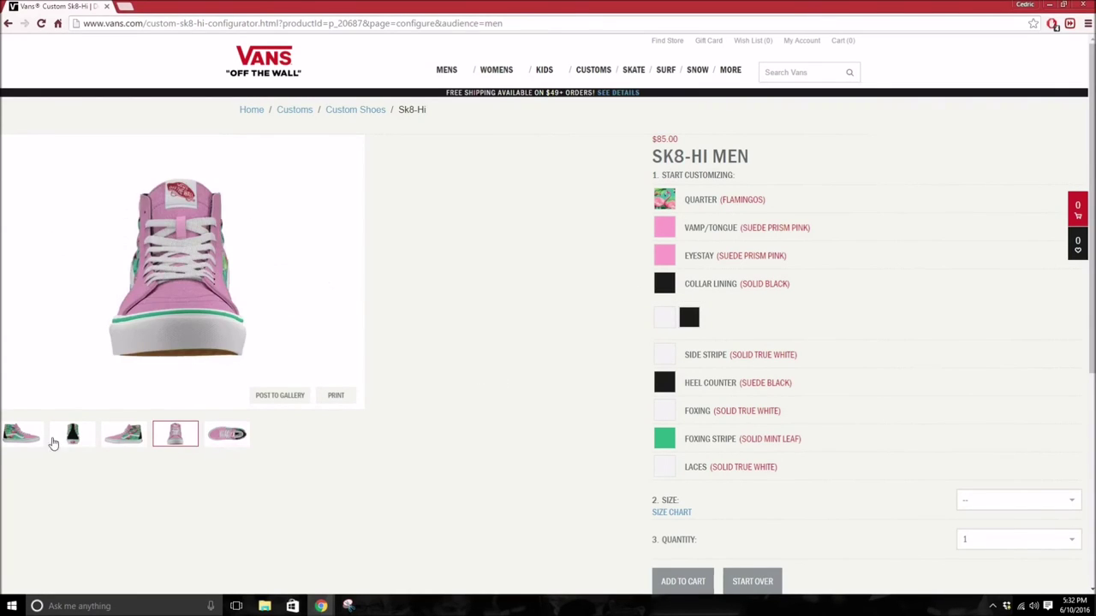
click(17, 436)
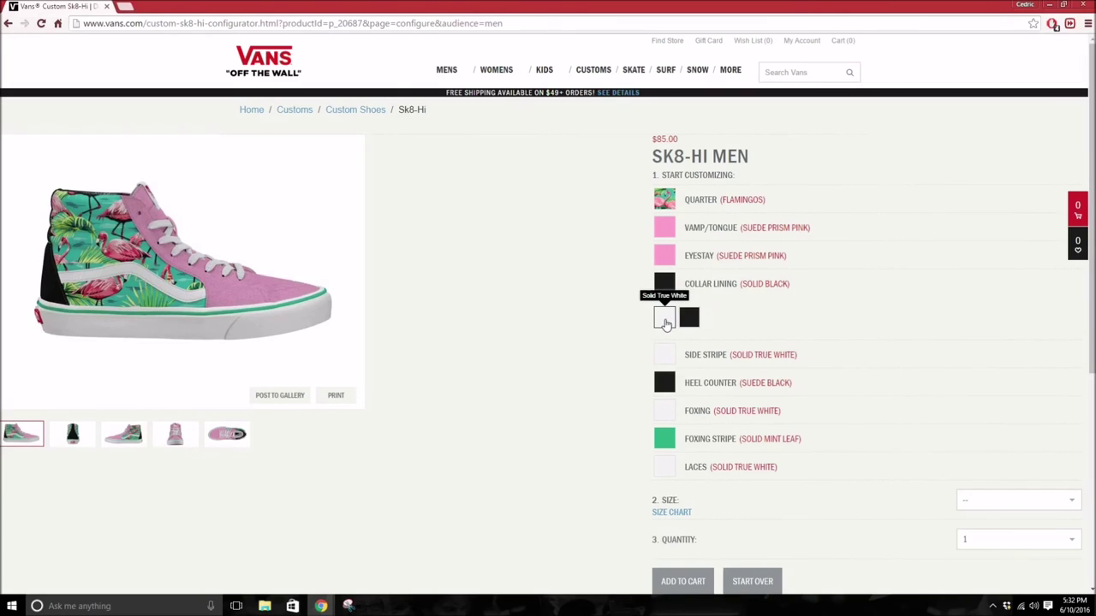
click(665, 320)
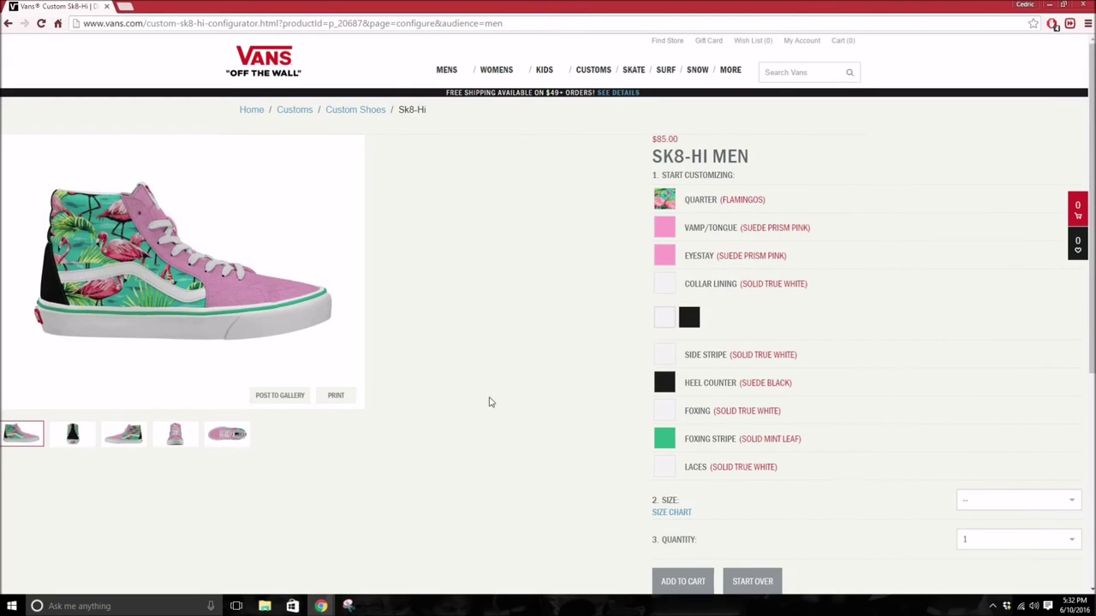
scroll(516, 401, down, 3)
scroll(548, 392, up, 2)
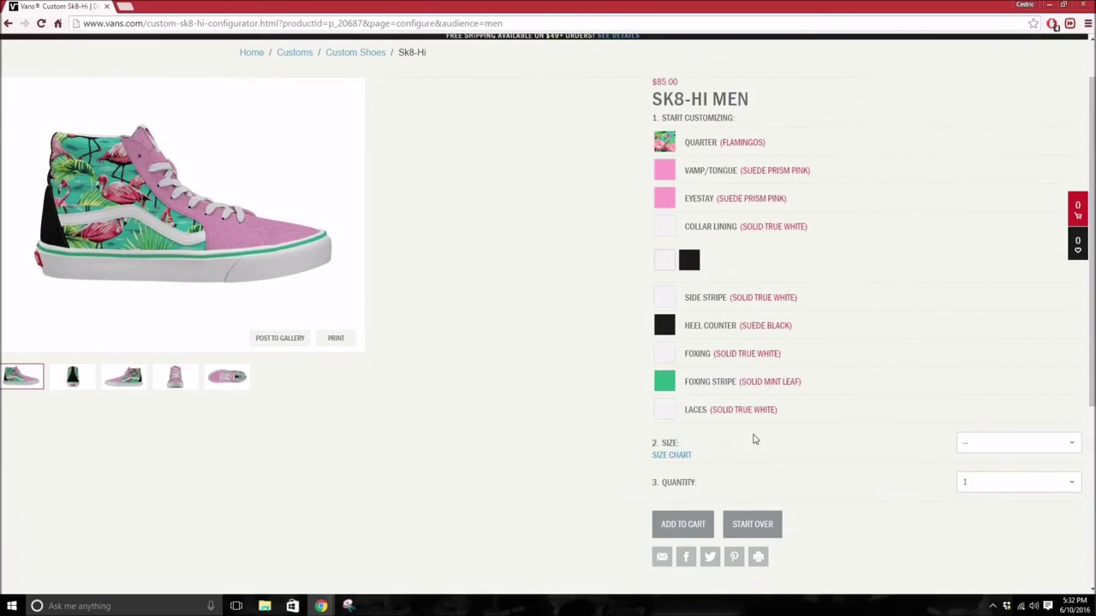
scroll(362, 362, up, 1)
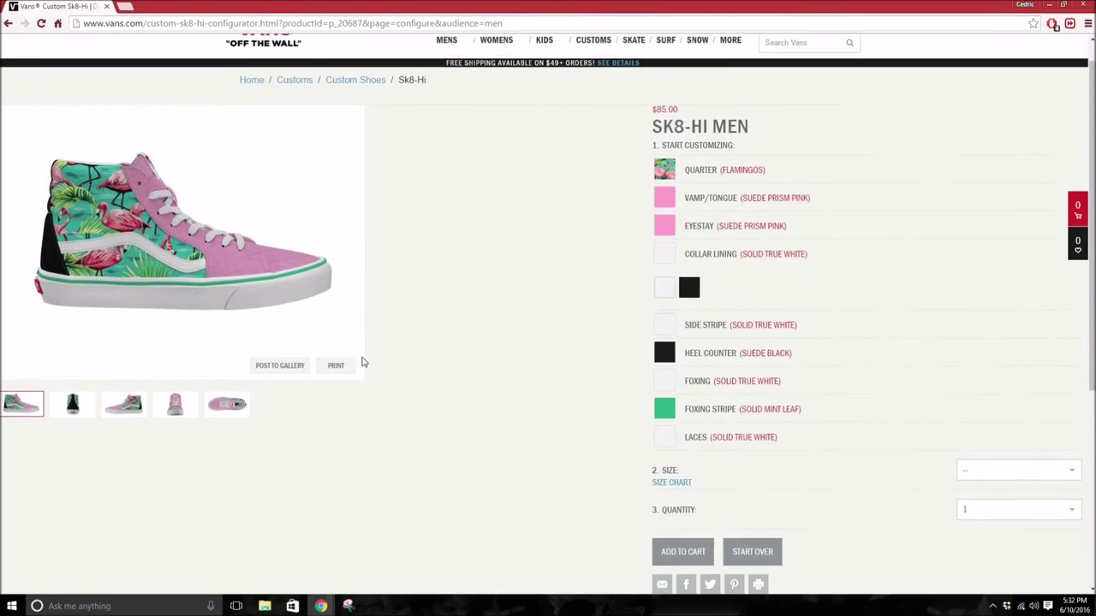
scroll(452, 377, down, 1)
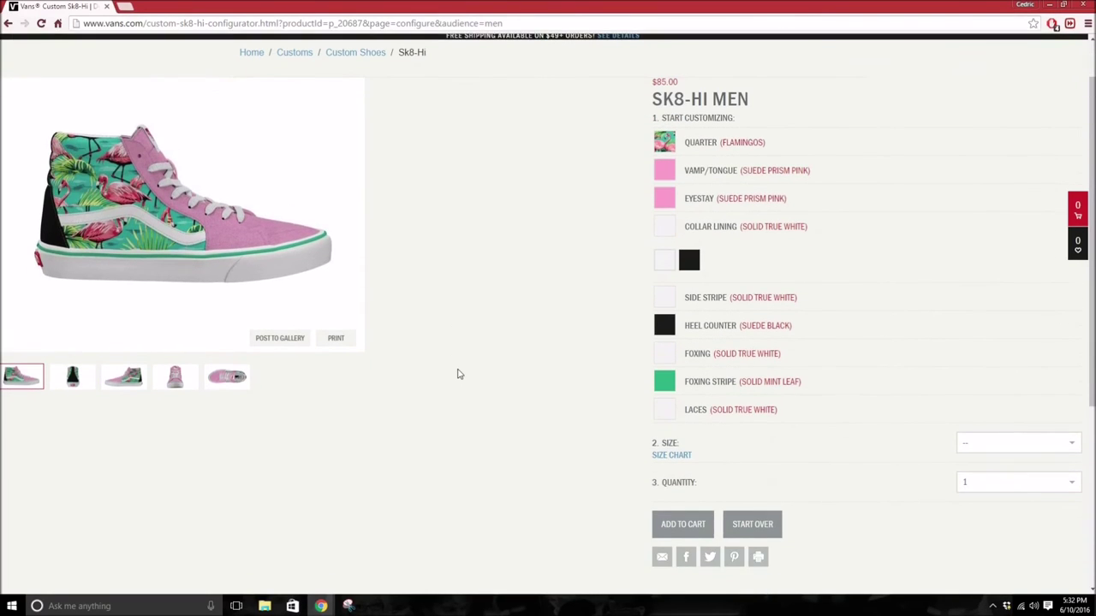
click(1028, 454)
Make the Slip-On's quarter Natural White and foxing stripe Solid Black, then checkerboard the Authentic's vamp
scroll(1006, 488, down, 2)
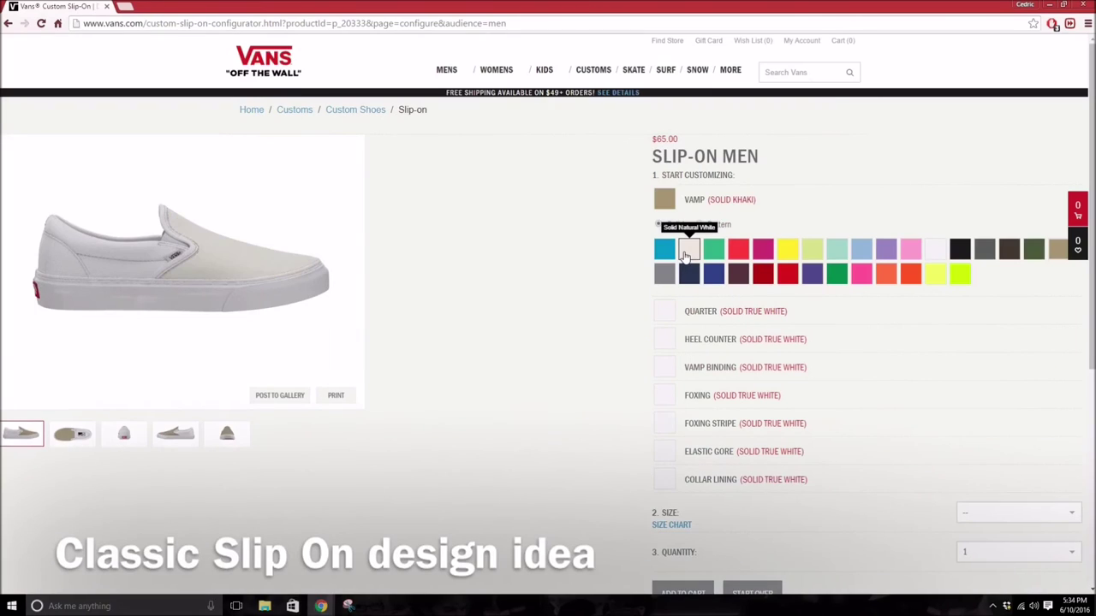
click(116, 268)
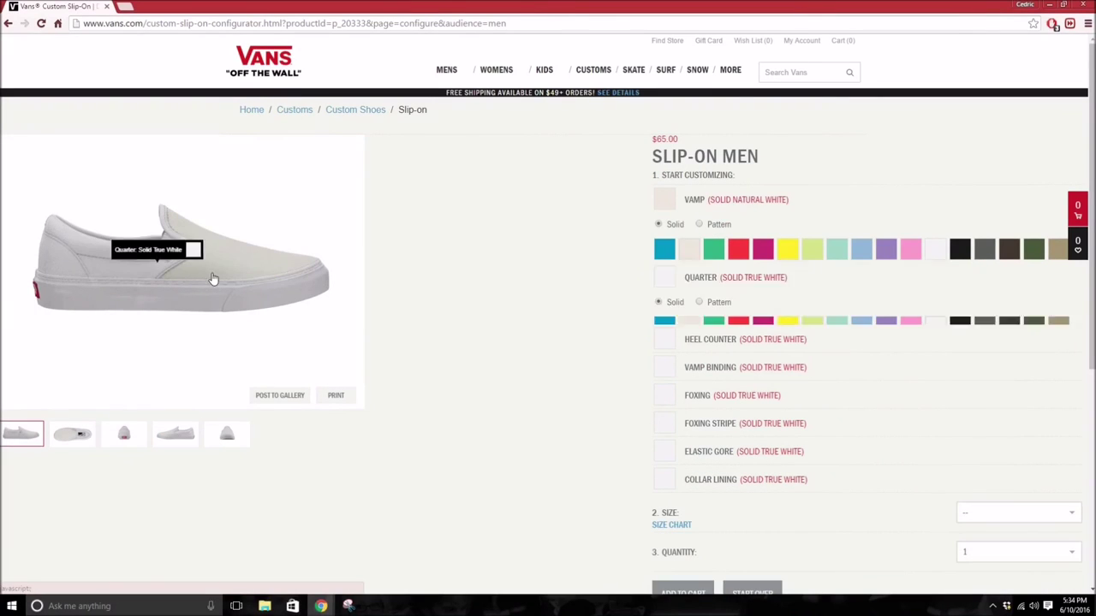
click(694, 286)
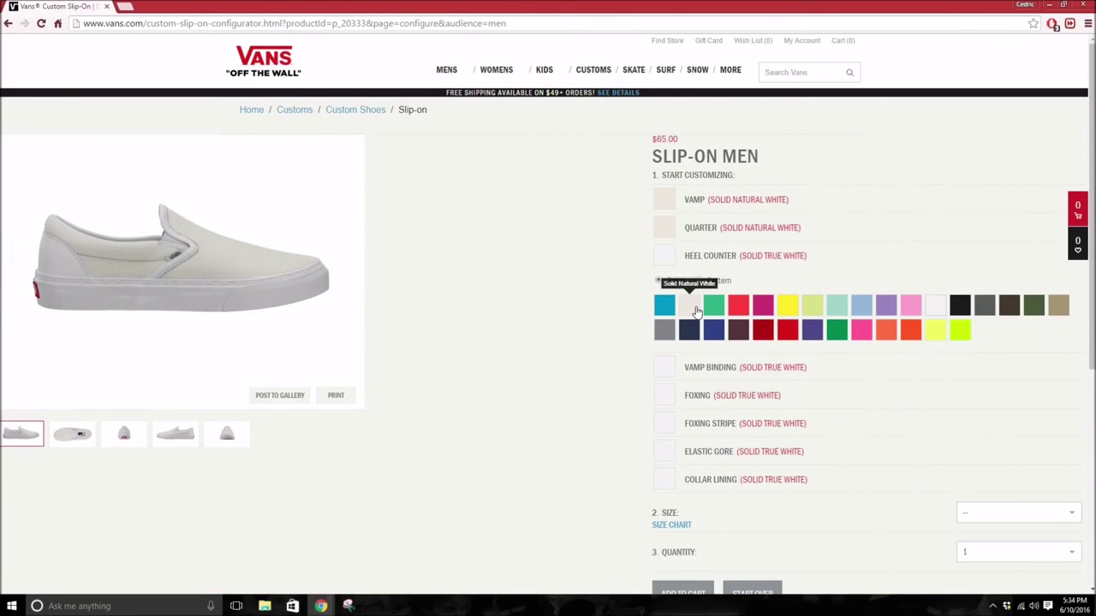
click(137, 277)
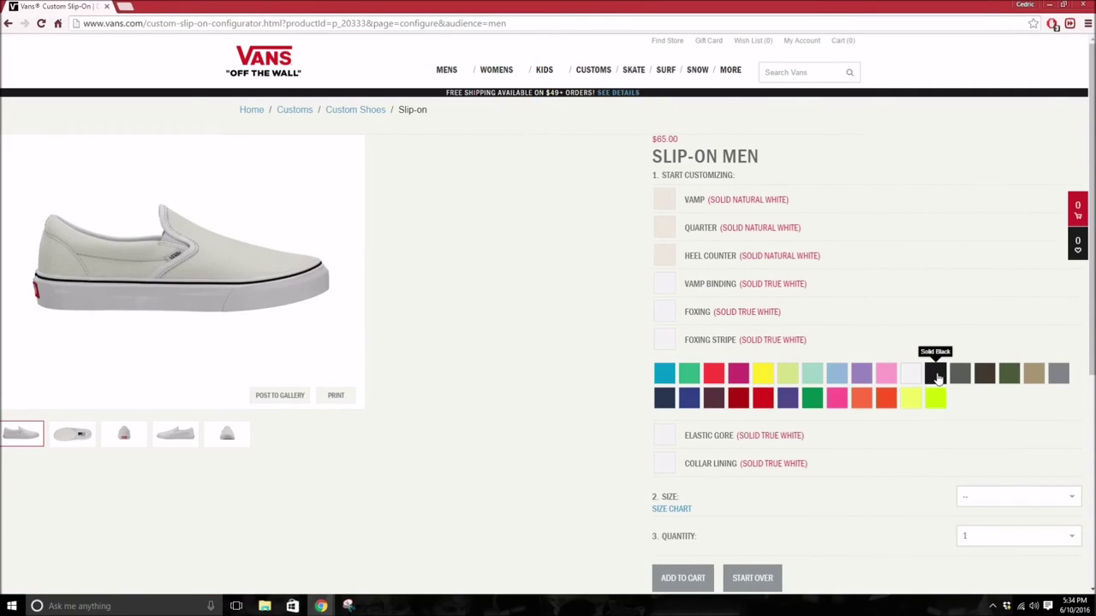
click(934, 373)
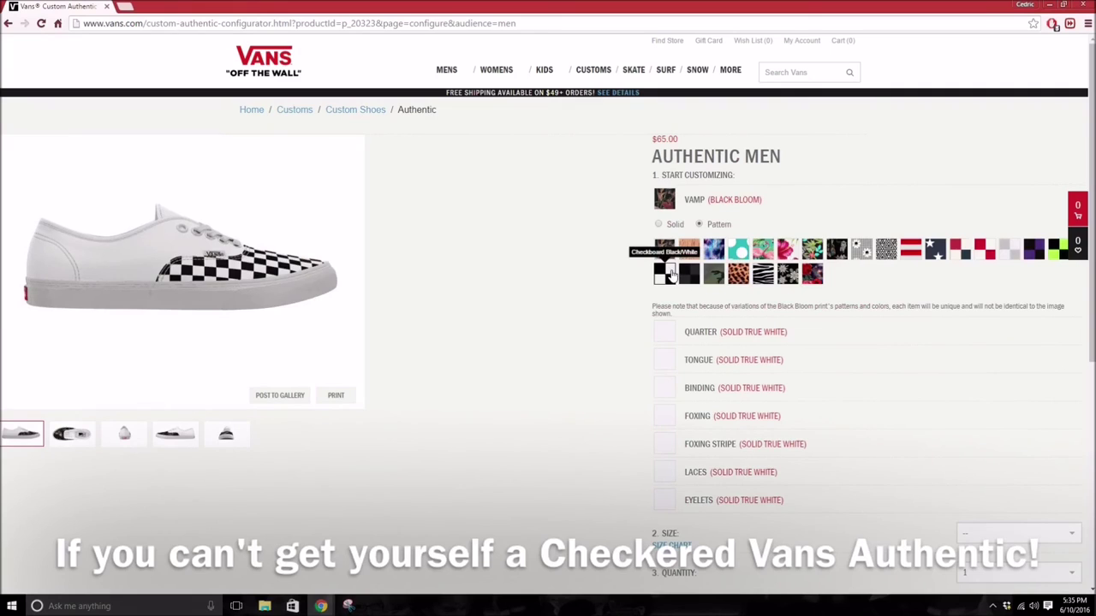
click(671, 272)
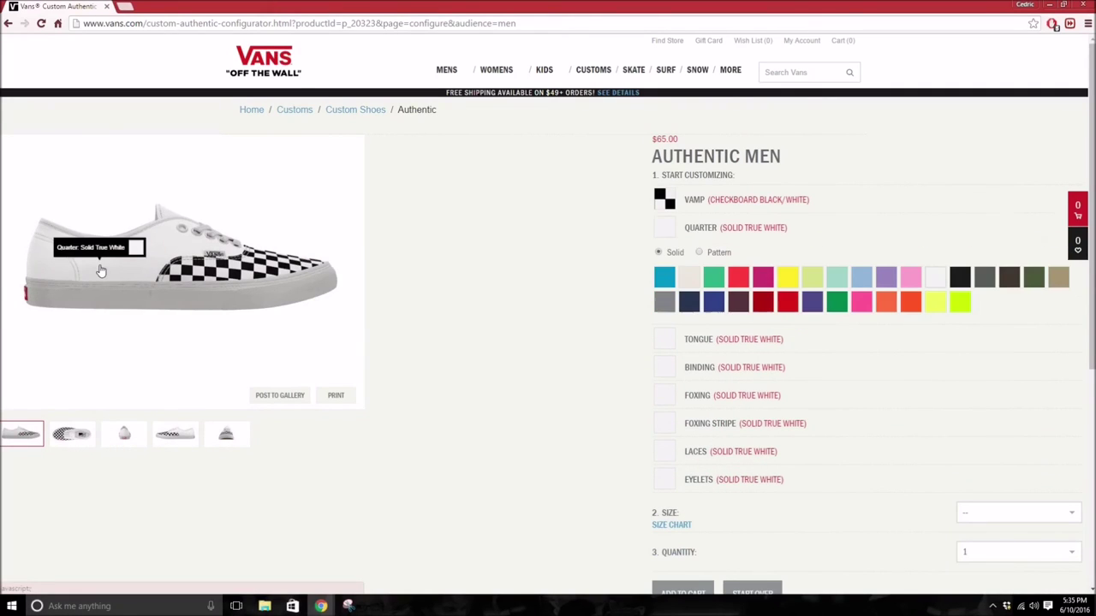
Apply the Checkerboard Black/White pattern to the quarter and tongue, then review every view angle
click(699, 252)
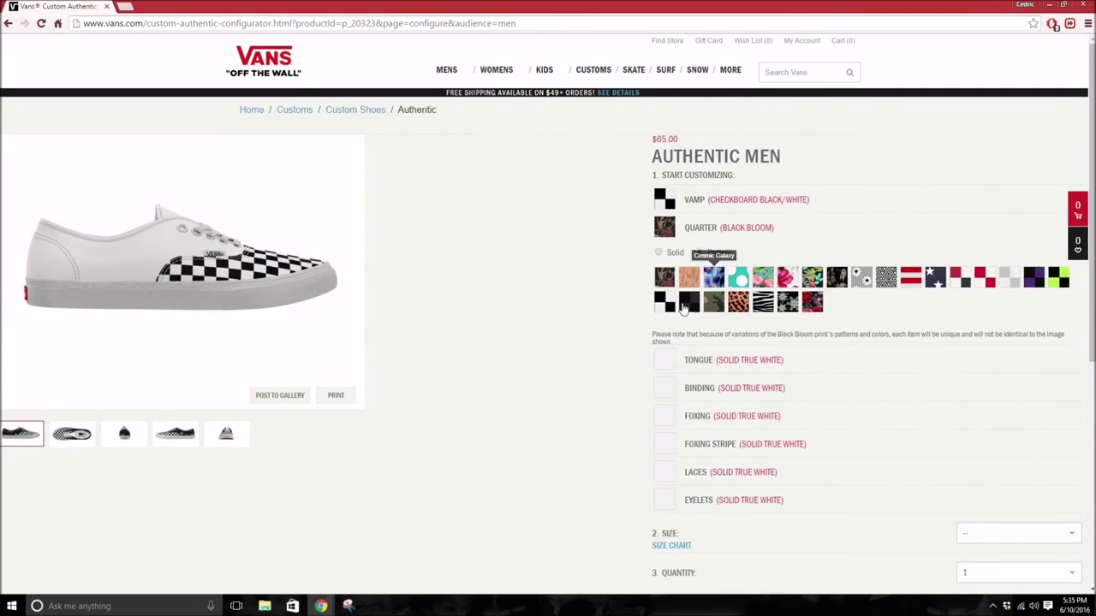
click(664, 306)
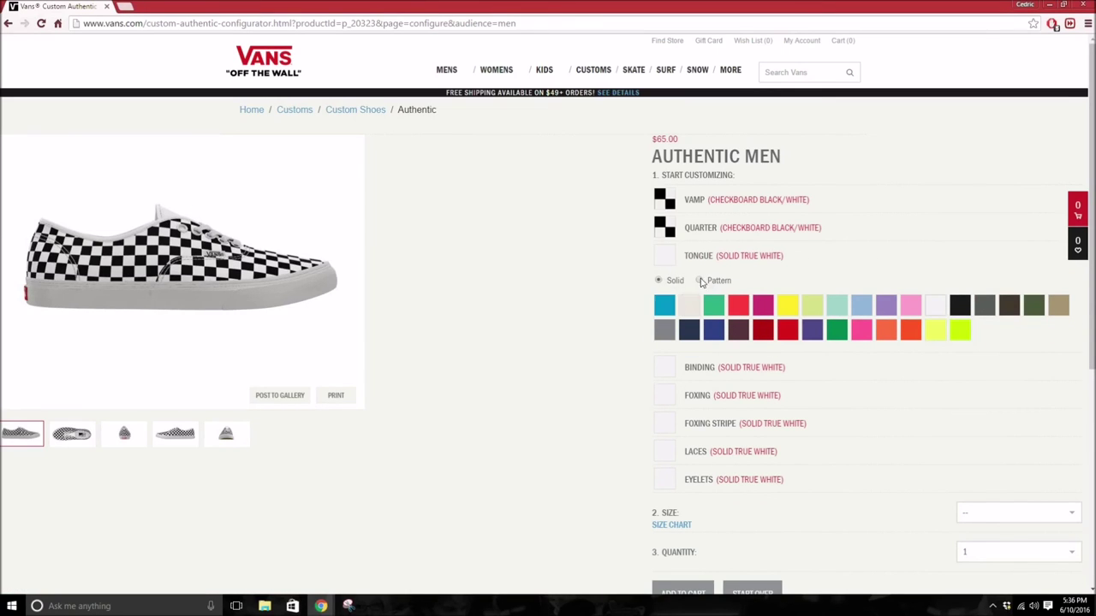
click(701, 281)
click(665, 329)
click(71, 437)
click(124, 436)
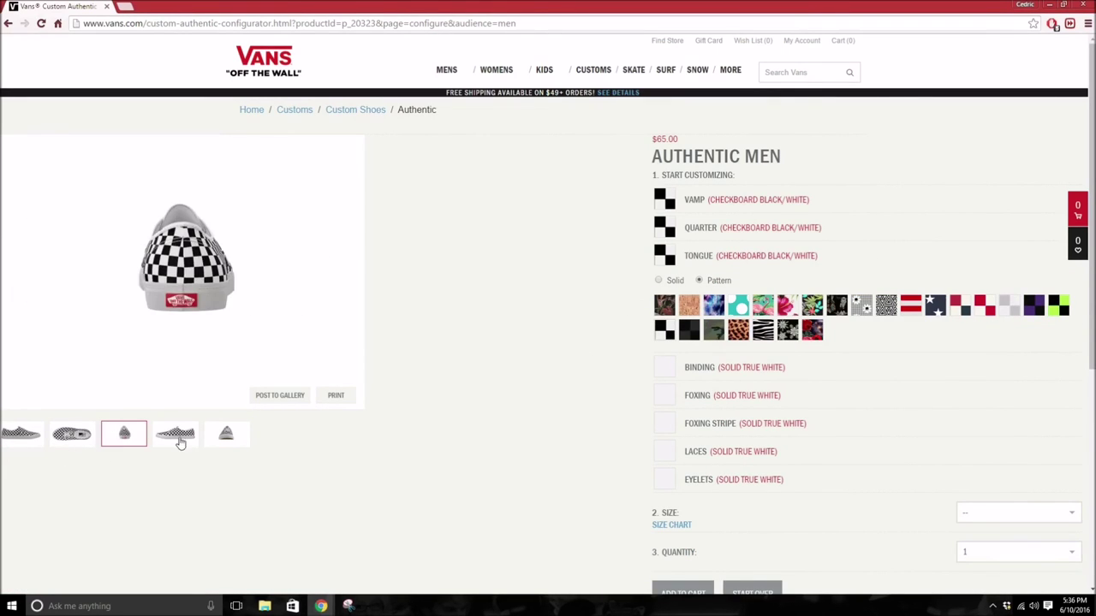
click(180, 443)
click(226, 437)
click(124, 438)
click(72, 436)
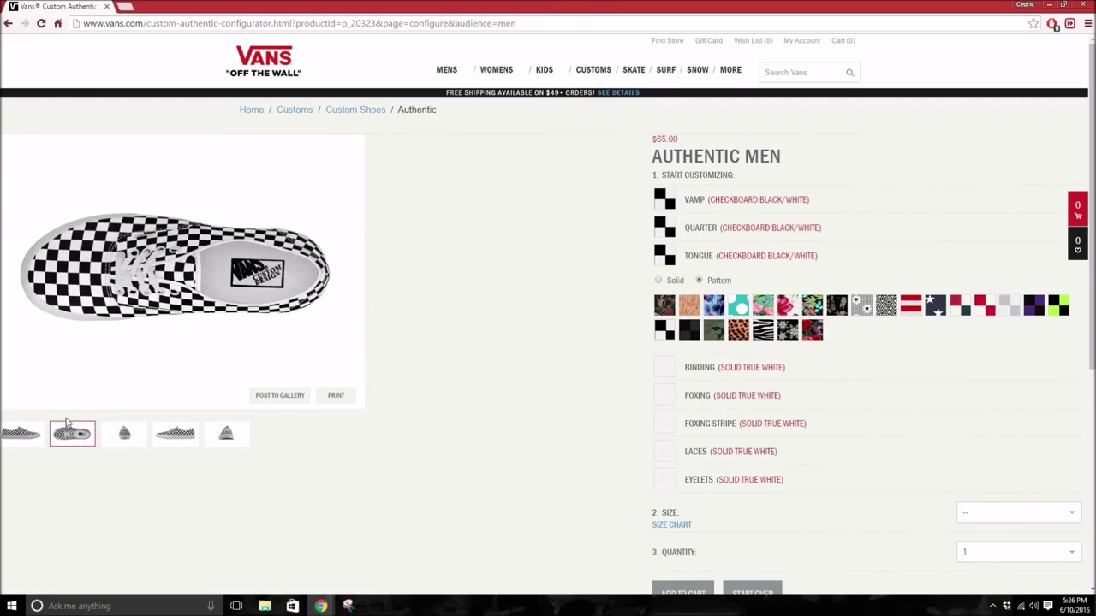